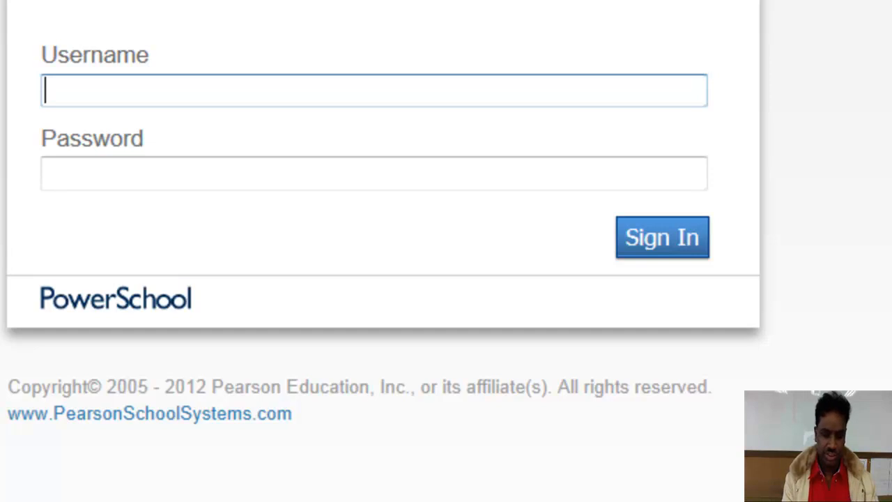
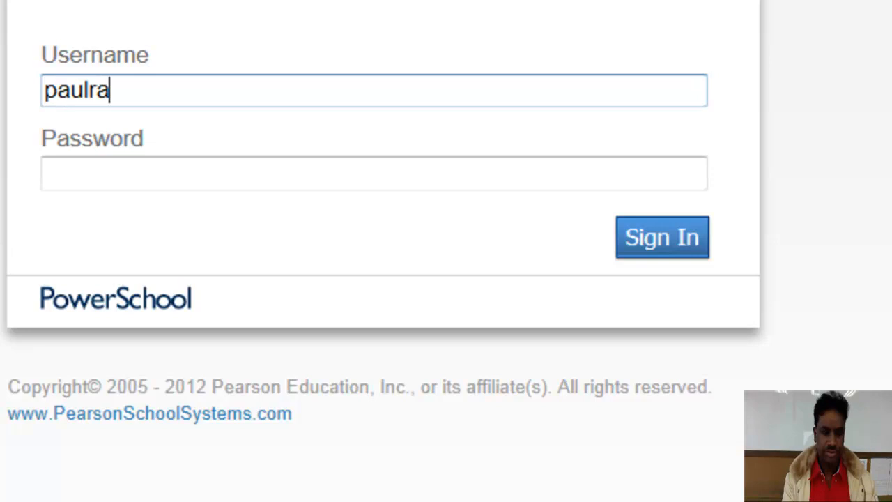
# Sign in to PowerTeacher with the teacher's username and six-character password
pyautogui.press('Tab')
pyautogui.write('•••')
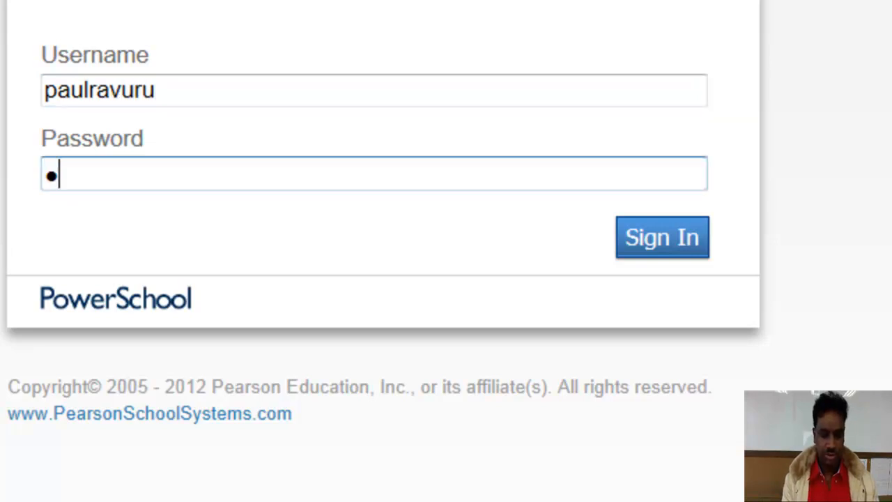
pyautogui.write('•••')
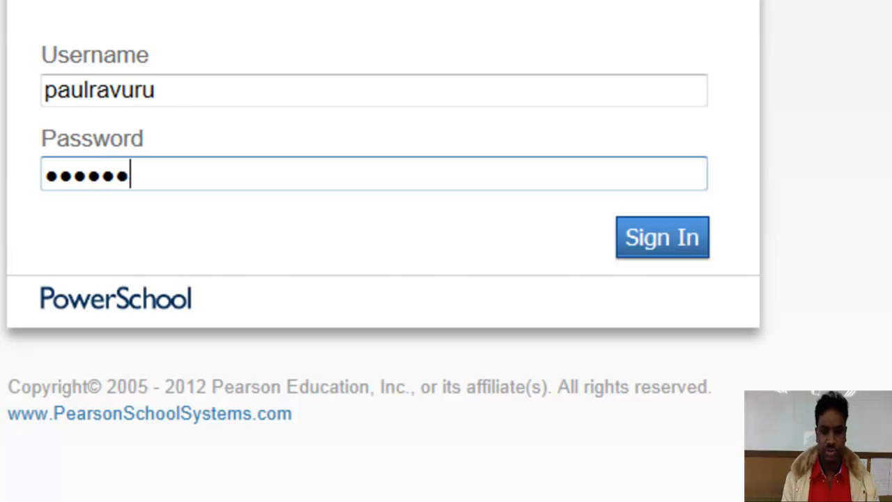
pyautogui.click(676, 236)
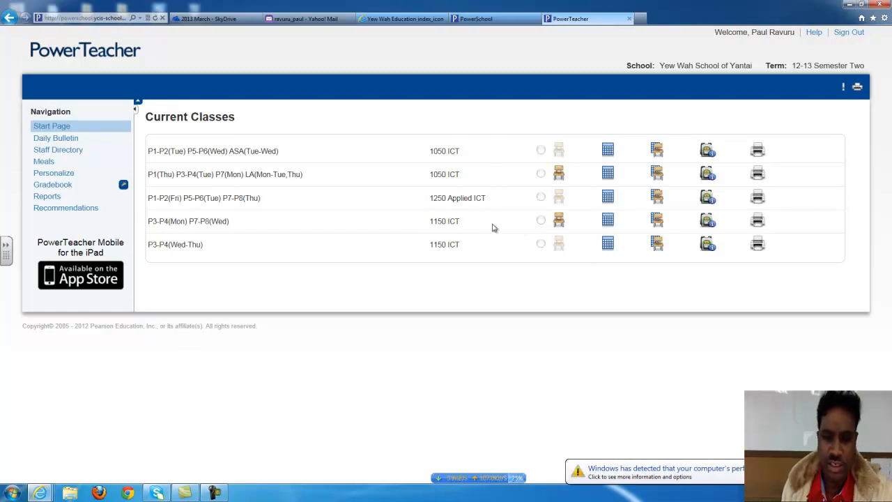
# Under Personalize, set Display Section Number to Yes and submit the preference
pyautogui.click(63, 175)
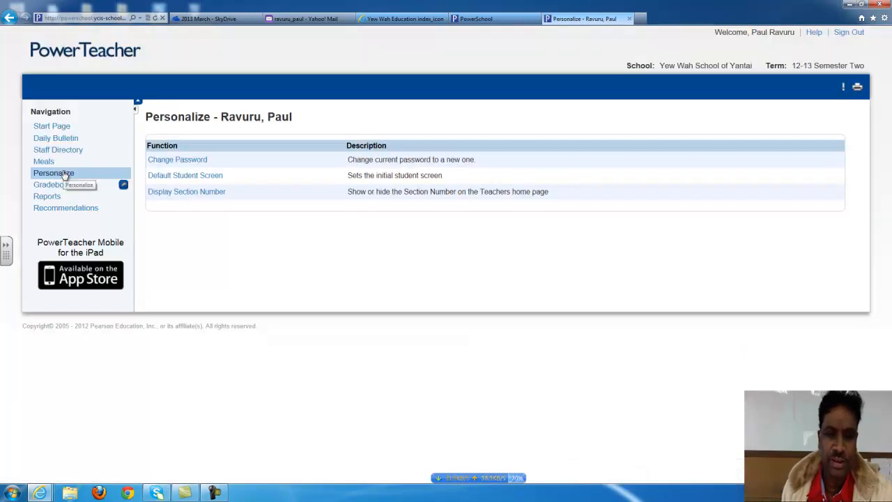
pyautogui.click(216, 196)
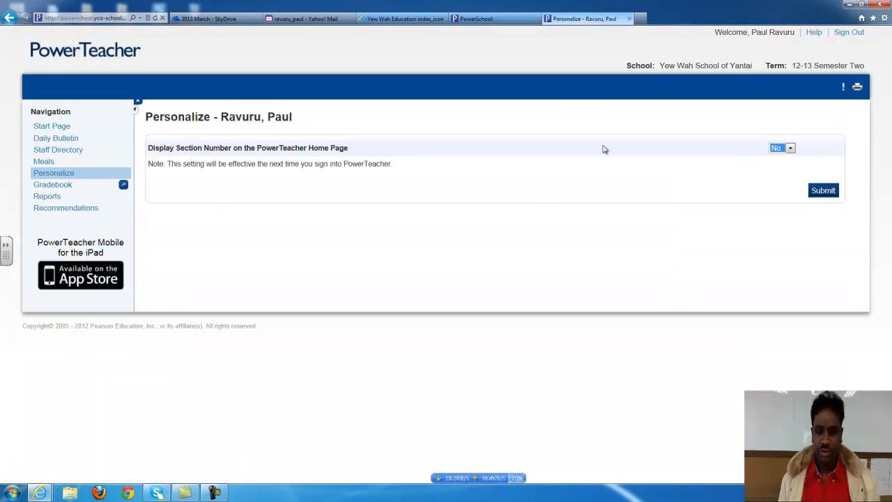
pyautogui.click(792, 150)
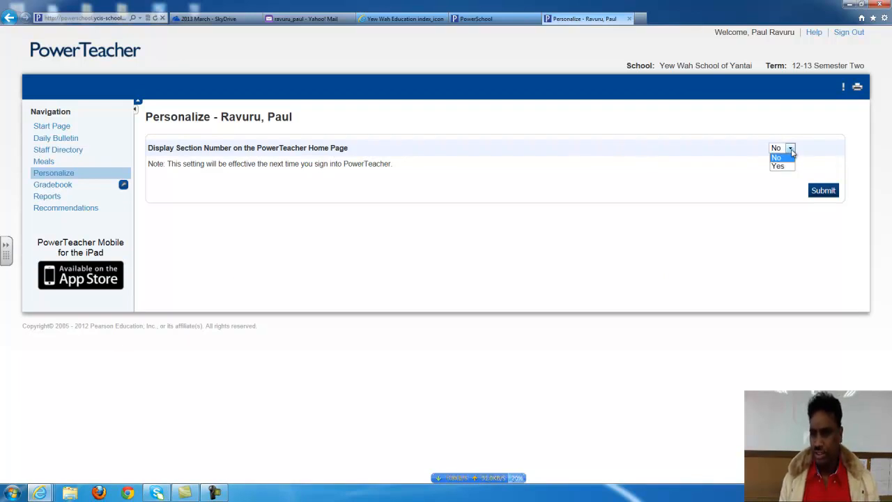
pyautogui.click(781, 166)
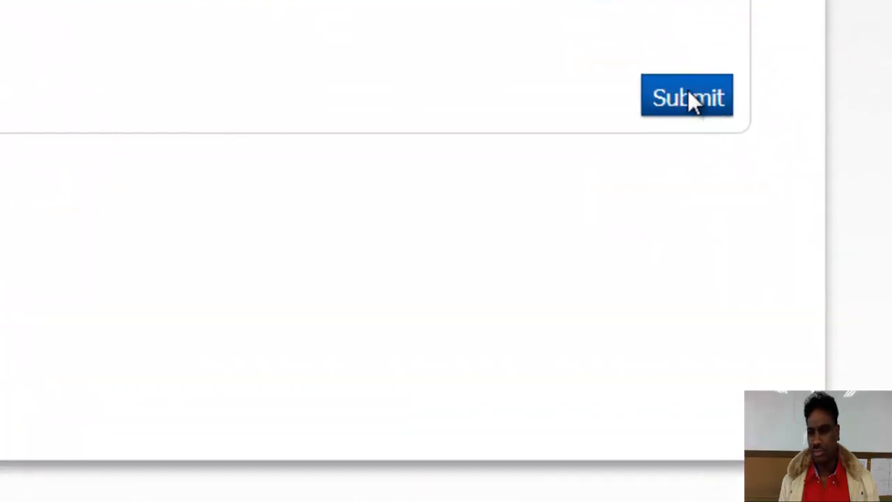
pyautogui.click(688, 94)
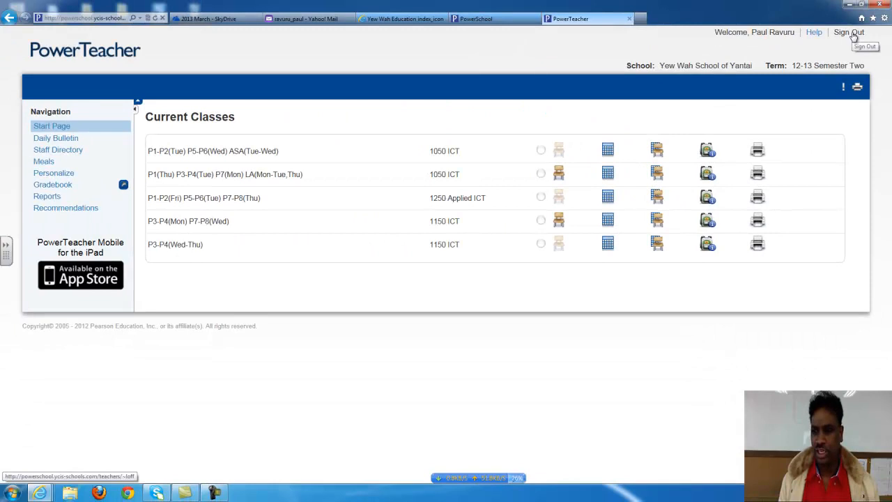
# Sign out, then sign back in with the teacher's username and password
pyautogui.click(852, 34)
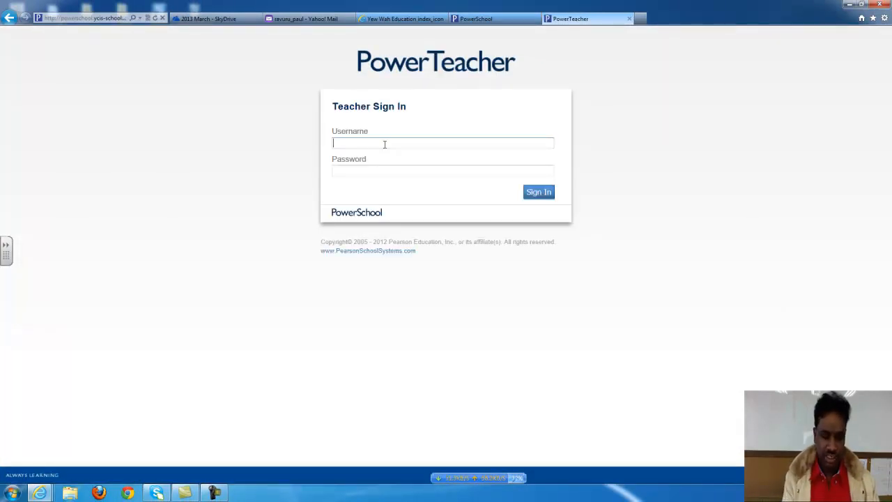
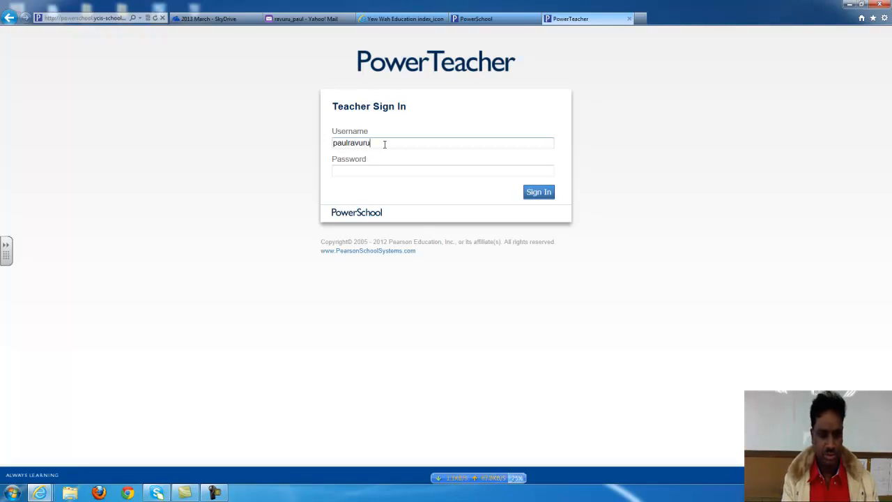
pyautogui.press('Tab')
pyautogui.write('••••••')
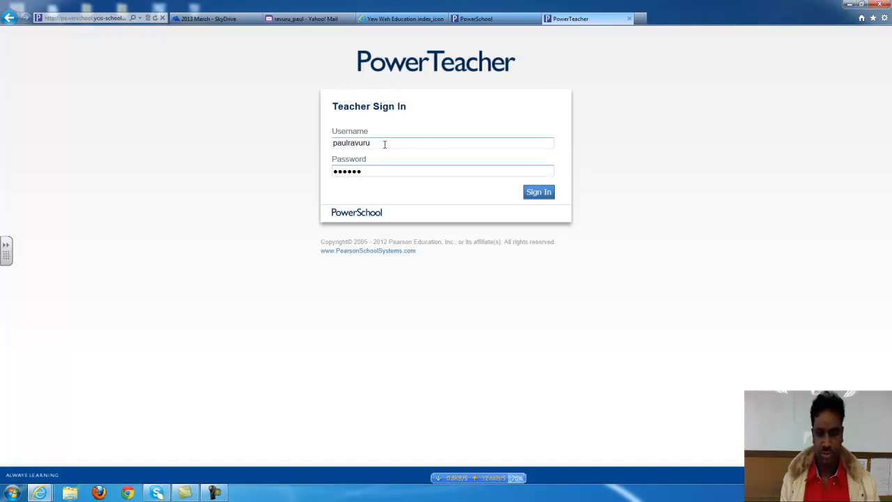
pyautogui.click(541, 193)
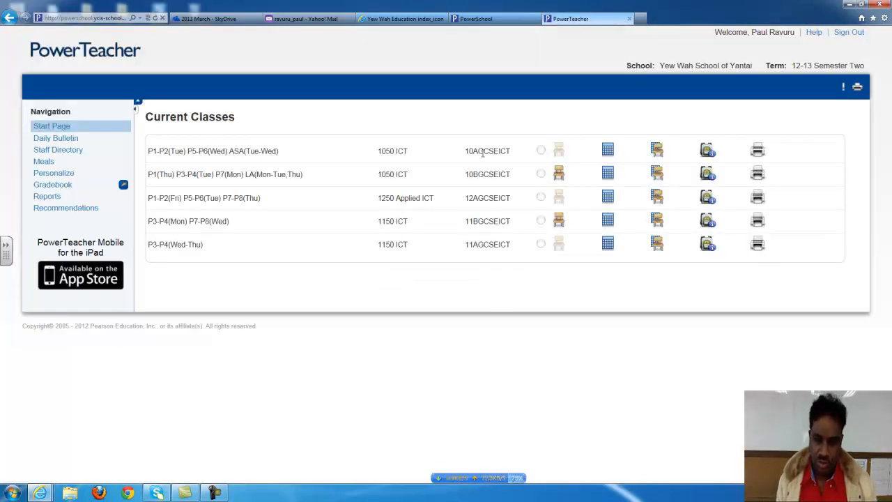
pyautogui.moveTo(467, 150); pyautogui.dragTo(470, 207)
pyautogui.click(481, 141)
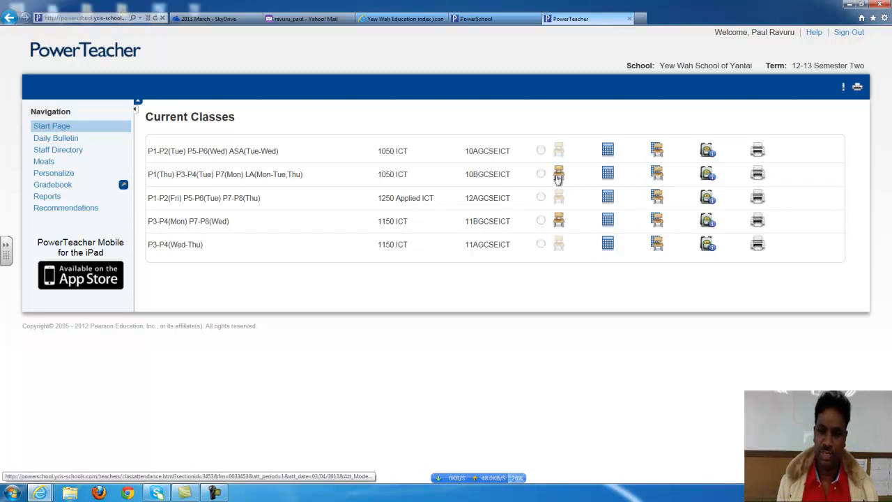
# Review and submit the Monday, March 04, 2013 attendance for section 10BGCSEICT
pyautogui.click(560, 176)
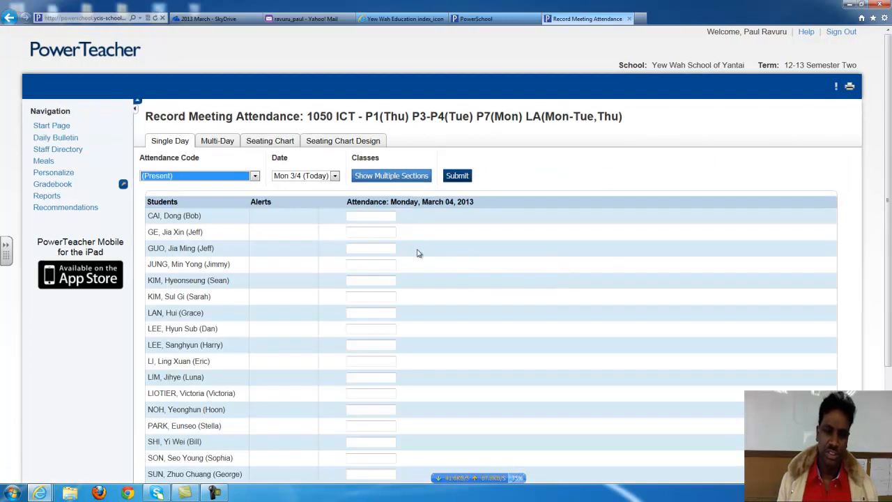
pyautogui.scroll(-3, 408, 256)
pyautogui.scroll(3, 408, 256)
pyautogui.scroll(-1, 420, 380)
pyautogui.scroll(-2, 420, 379)
pyautogui.scroll(3, 418, 378)
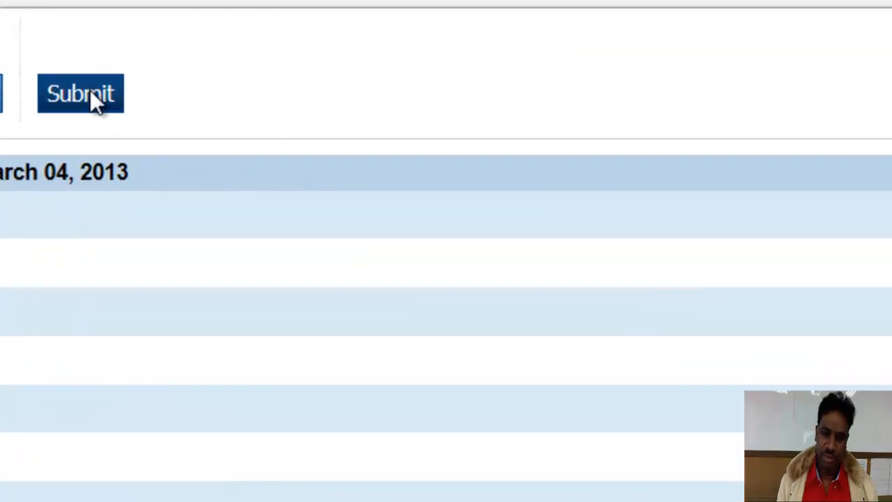
pyautogui.click(90, 90)
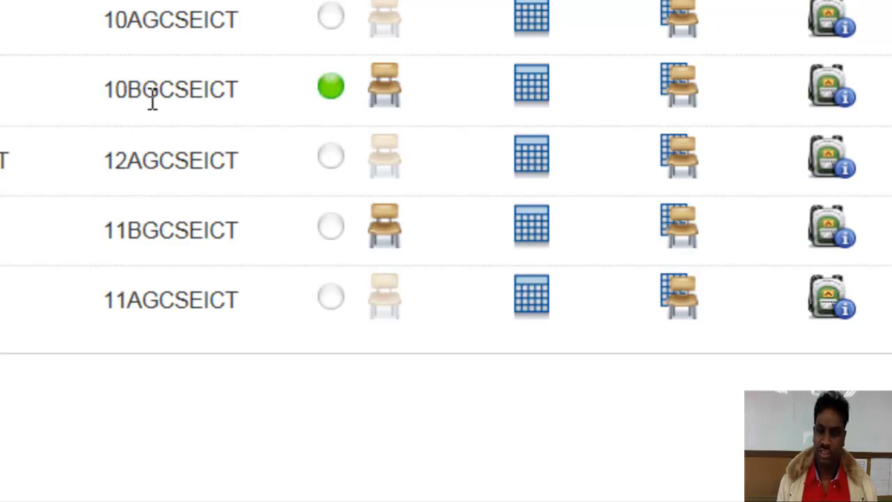
# Review the 11BGCSEICT student list and submit its 1150 ICT attendance
pyautogui.click(387, 228)
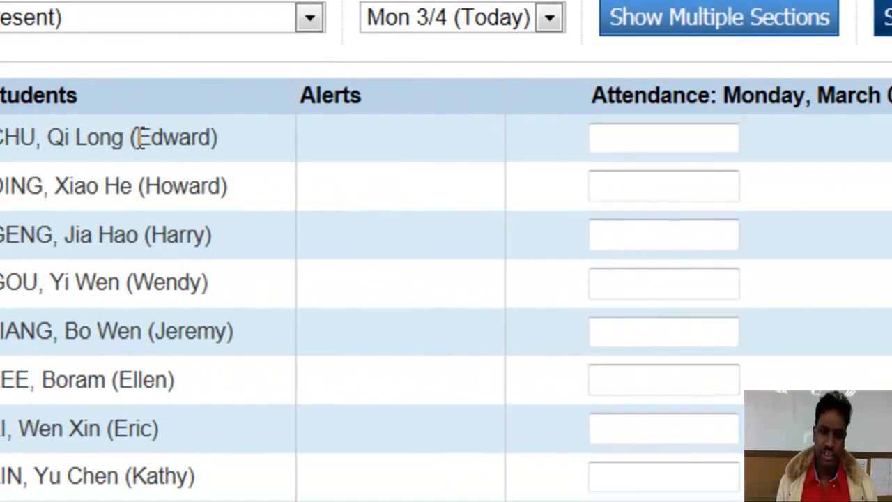
pyautogui.doubleClick(139, 137)
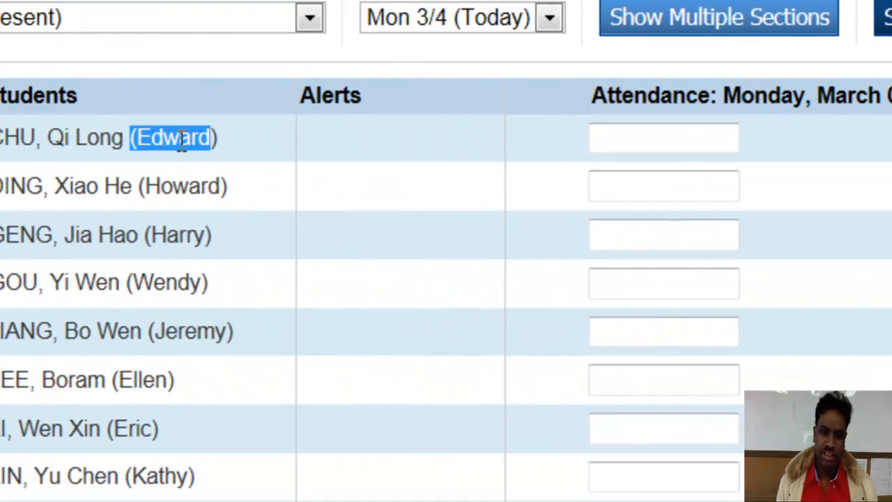
pyautogui.click(218, 137)
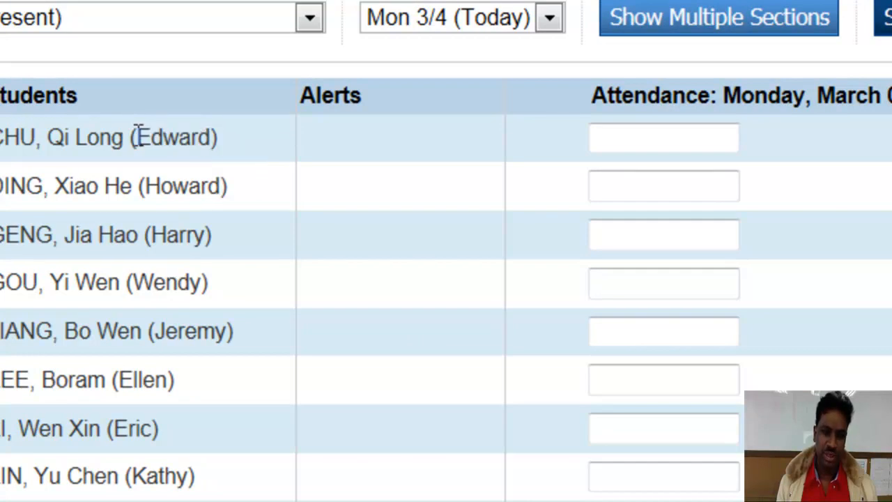
pyautogui.moveTo(143, 137); pyautogui.dragTo(214, 137)
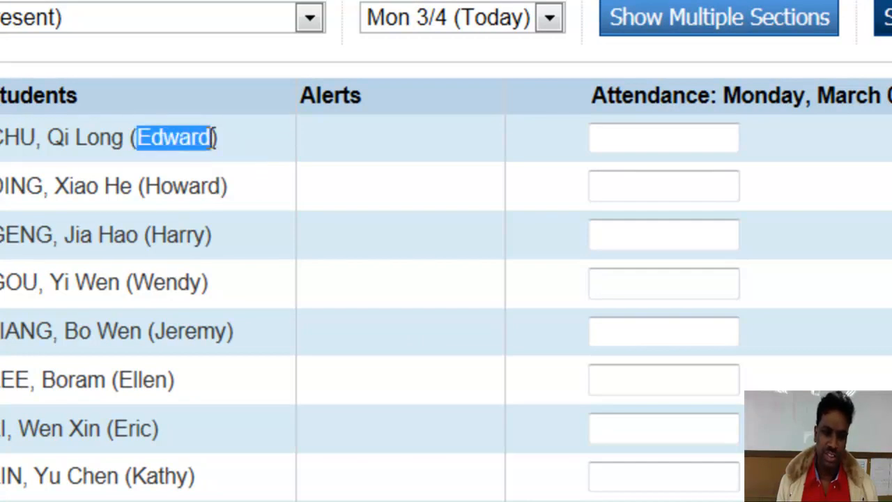
pyautogui.click(208, 137)
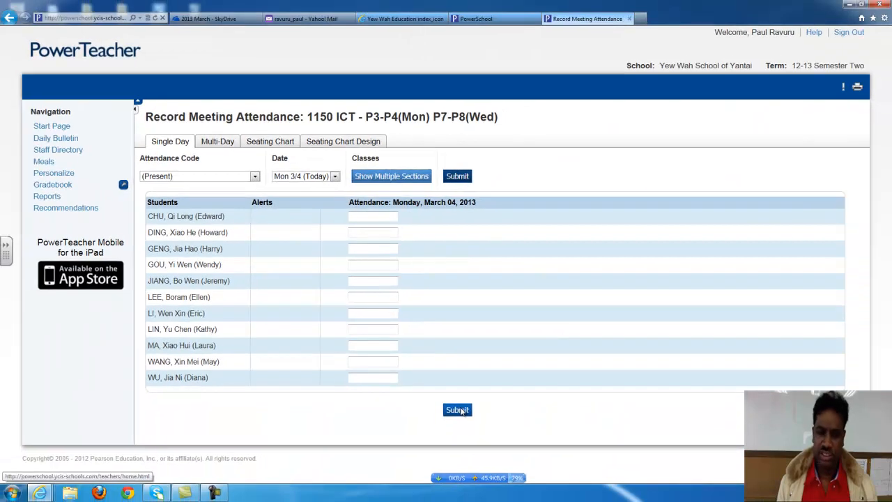
pyautogui.click(458, 410)
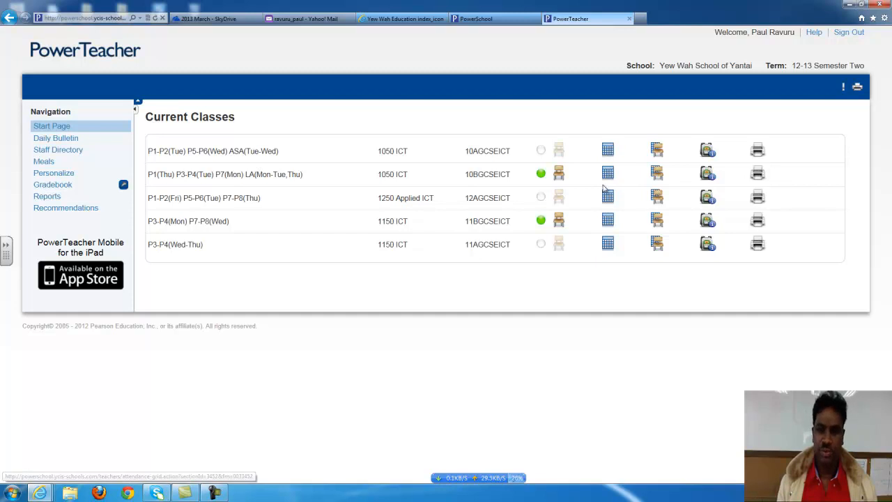
# Open the multi-day attendance grid for the 1050 ICT section 10BGCSEICT
pyautogui.click(608, 174)
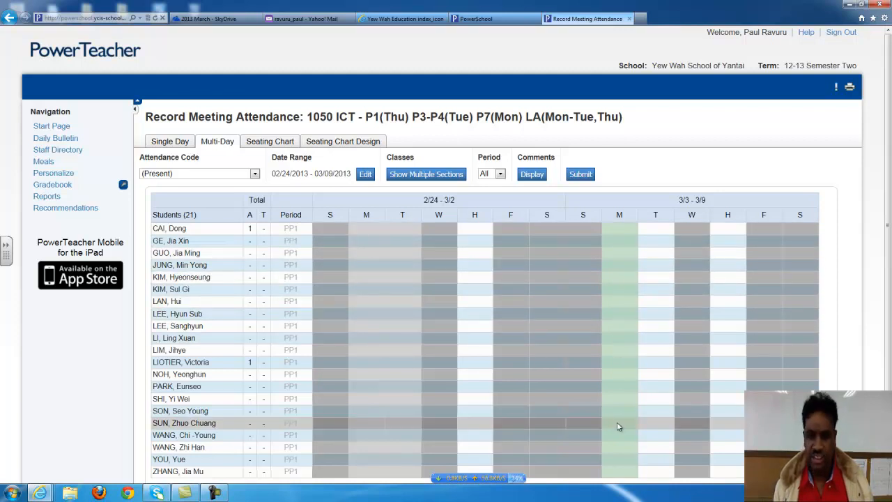
# Enter Present codes in the 1050 ICT multi-day grid cells and submit them
pyautogui.click(625, 231)
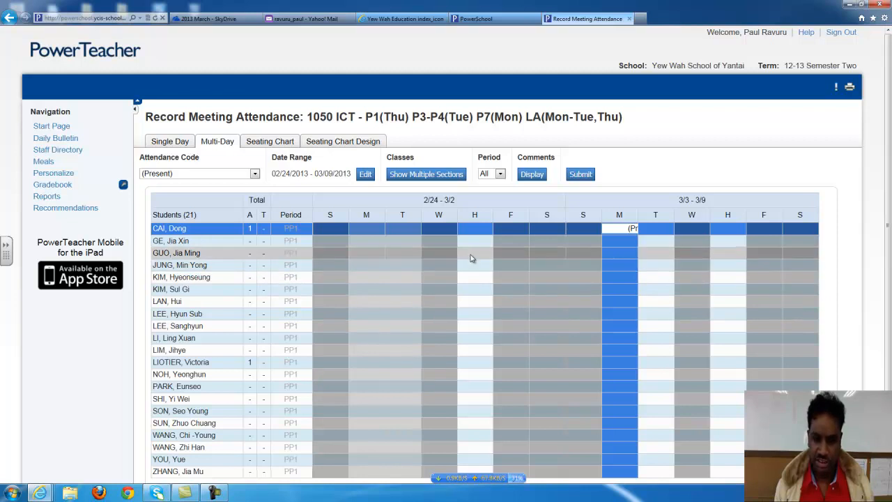
pyautogui.click(475, 253)
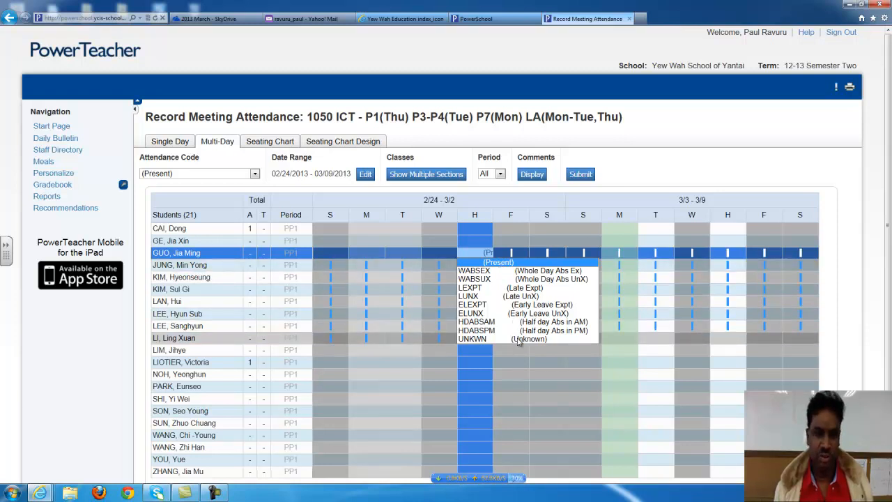
pyautogui.click(497, 264)
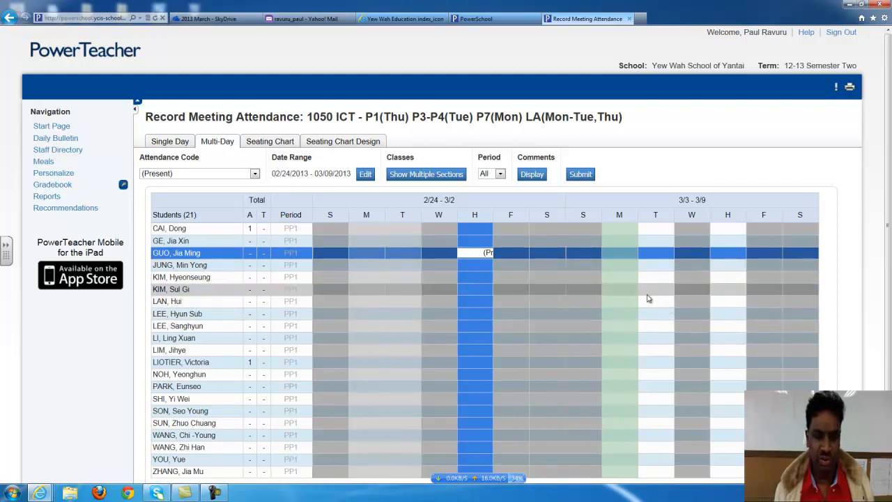
pyautogui.scroll(-1, 650, 297)
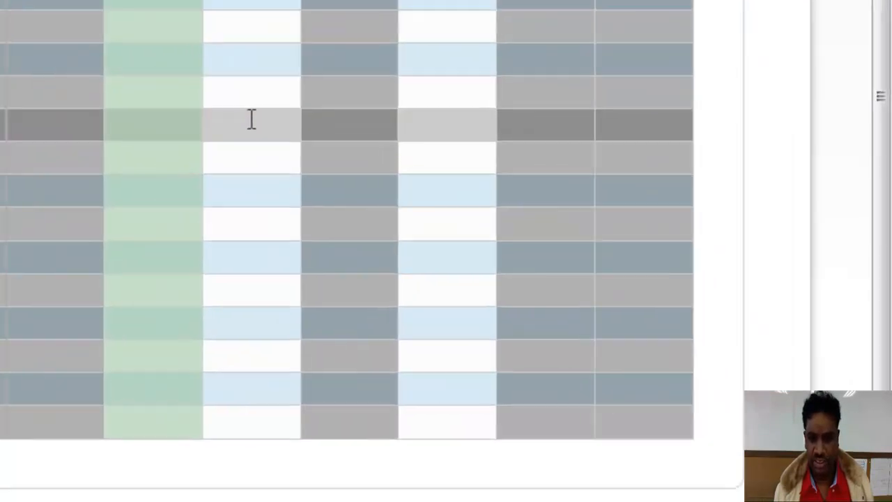
pyautogui.click(481, 185)
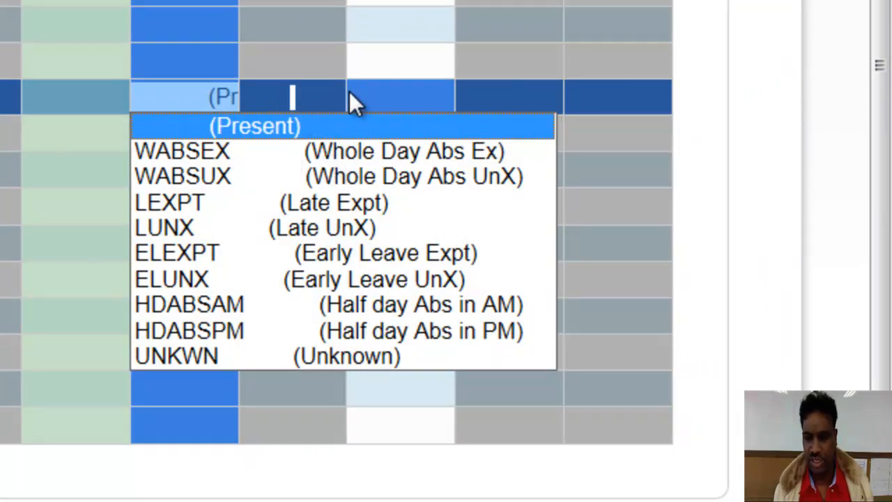
pyautogui.click(367, 91)
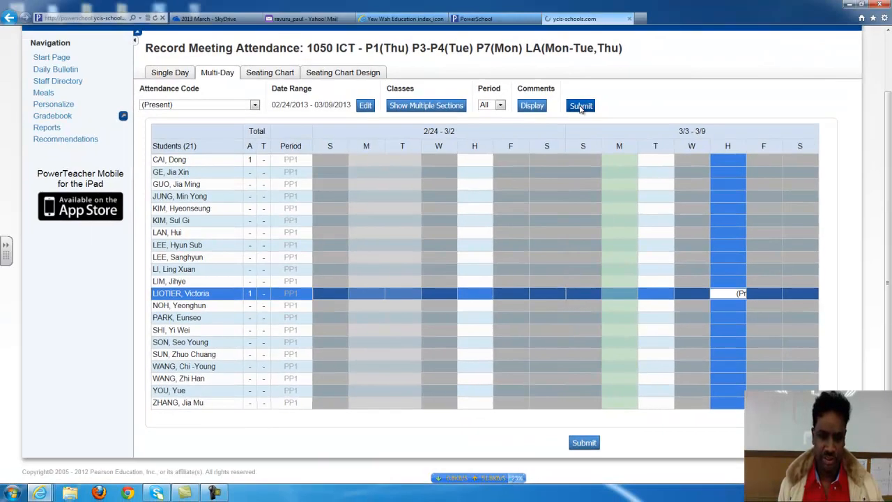
pyautogui.click(580, 106)
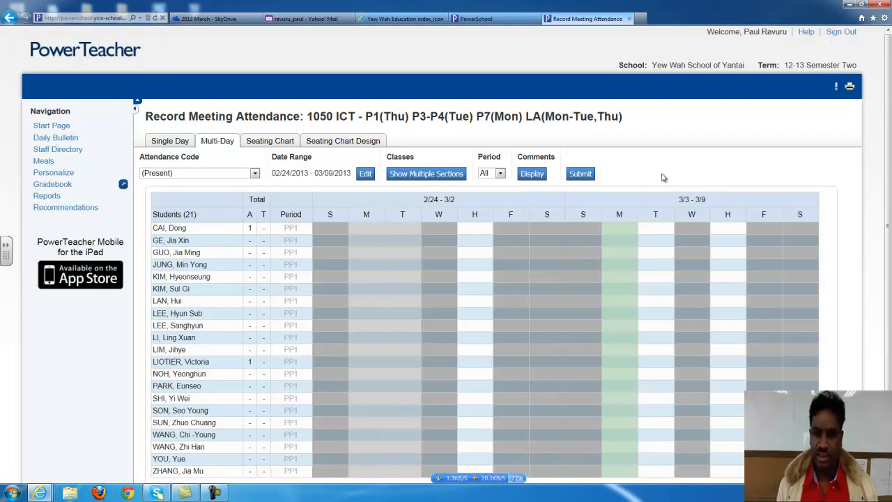
pyautogui.scroll(-2, 663, 174)
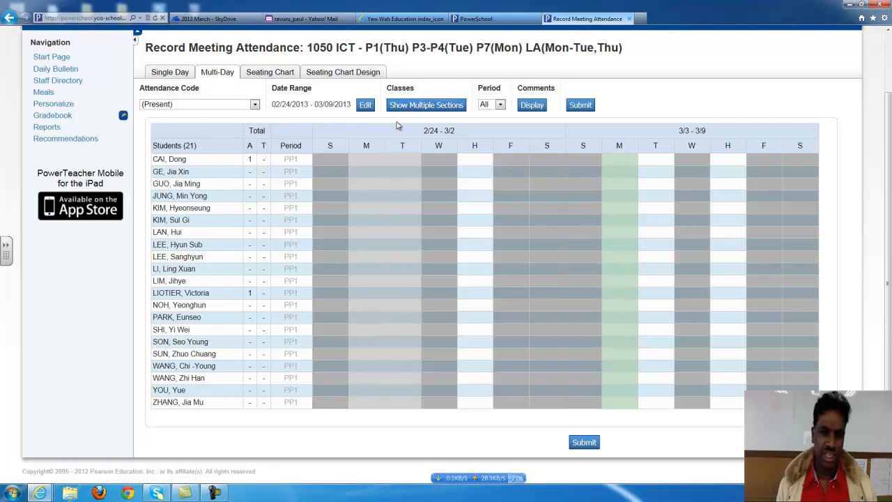
pyautogui.scroll(2, 353, 133)
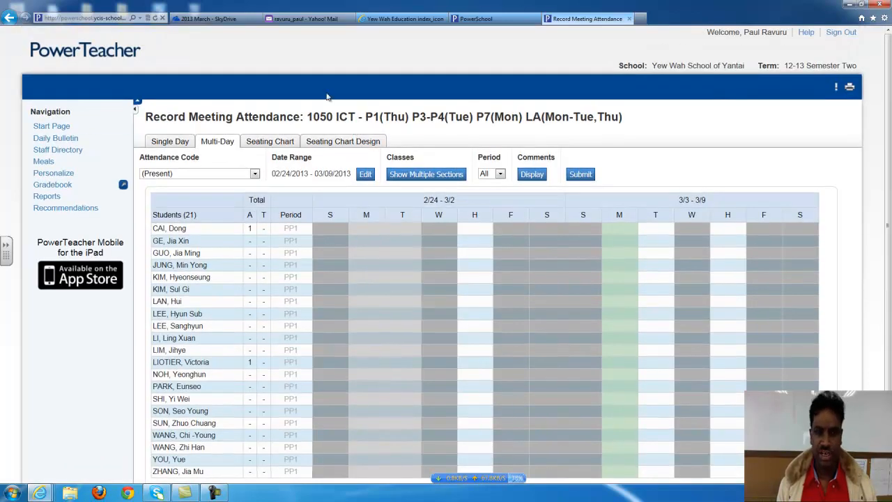
pyautogui.click(62, 125)
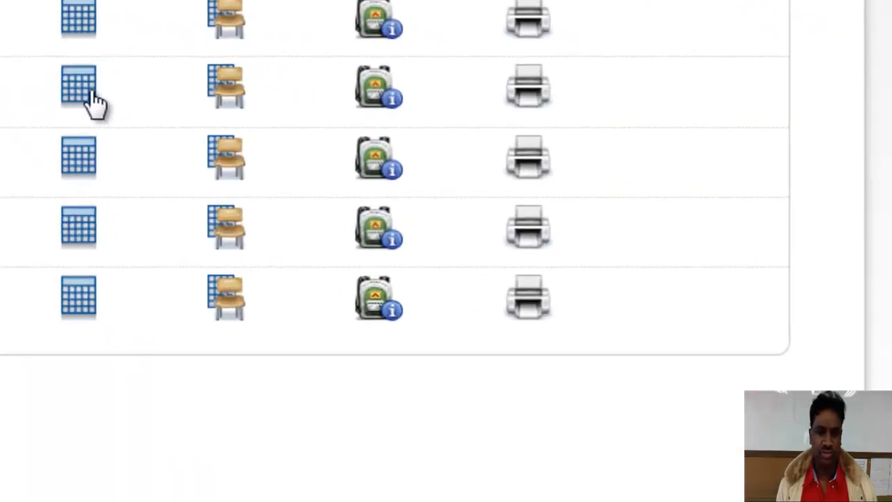
pyautogui.click(79, 87)
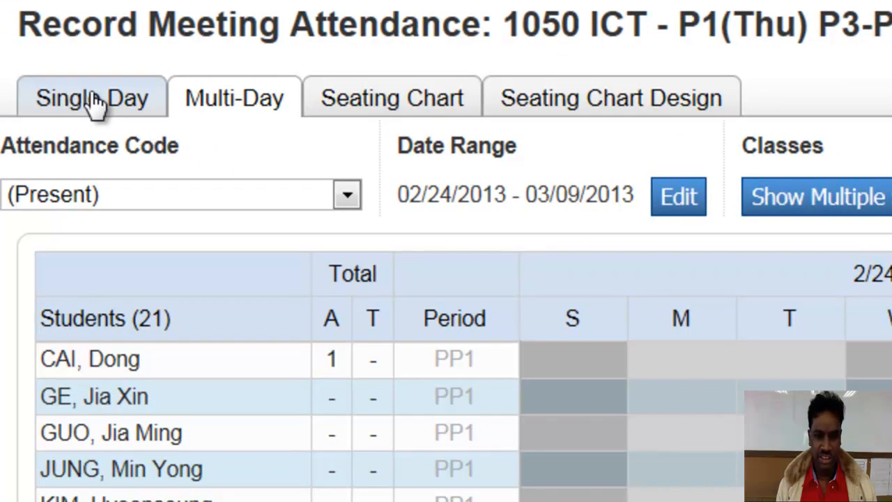
# Switch to Single Day and back to Multi-Day, then edit the grid's date range
pyautogui.click(95, 97)
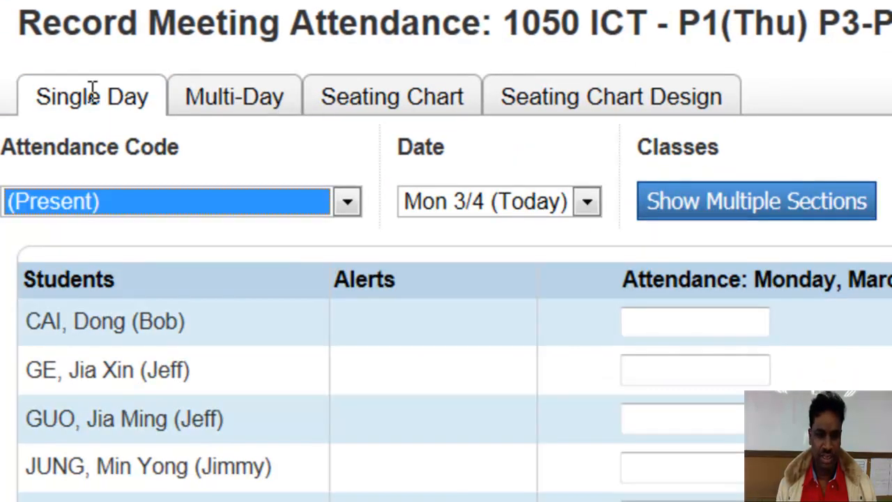
pyautogui.click(240, 101)
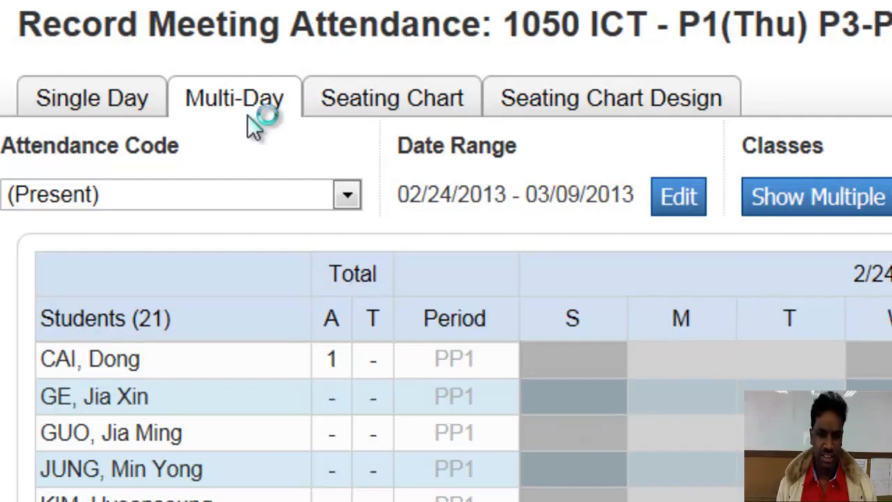
pyautogui.click(679, 198)
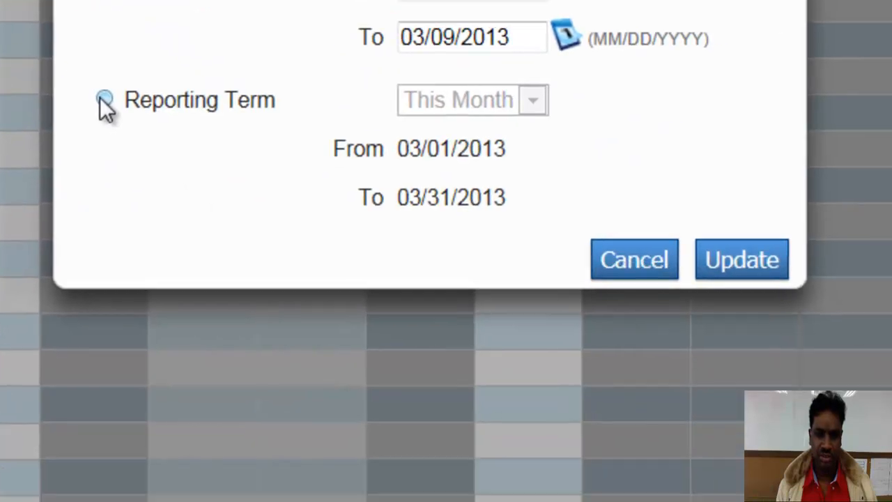
# Apply the This Month reporting term (03/01/2013–03/31/2013) as the grid's date range
pyautogui.click(104, 100)
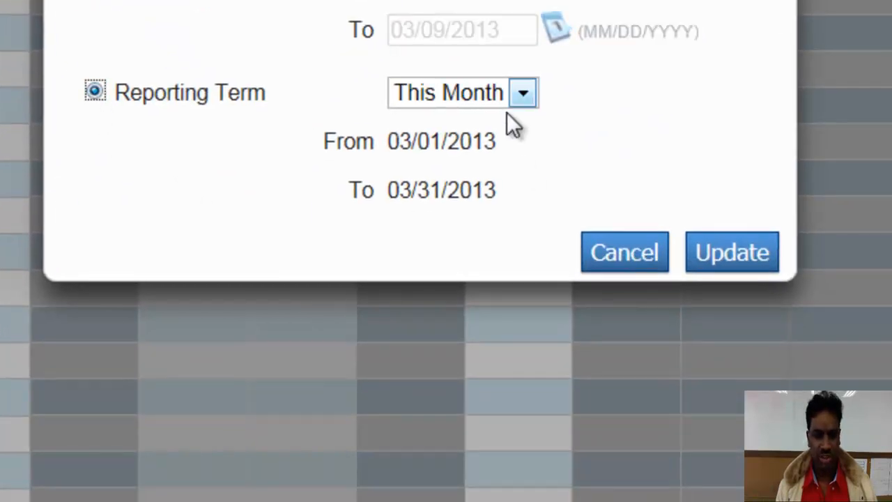
pyautogui.click(100, 2)
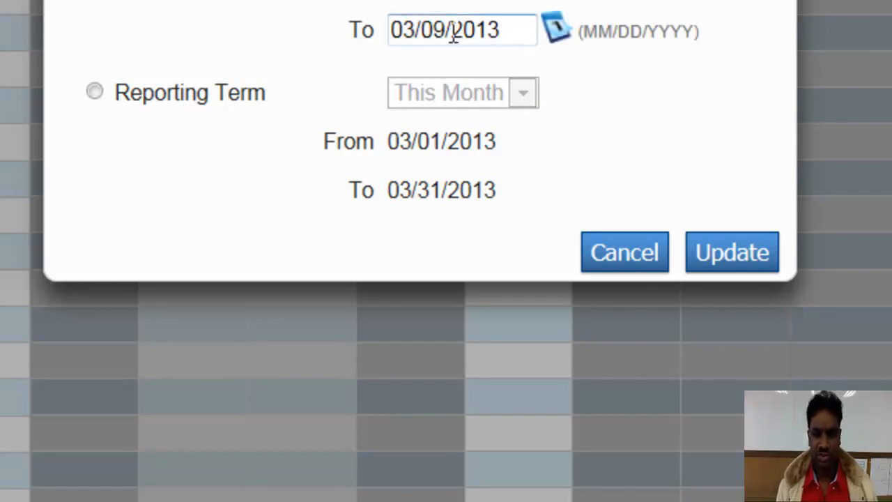
pyautogui.click(96, 92)
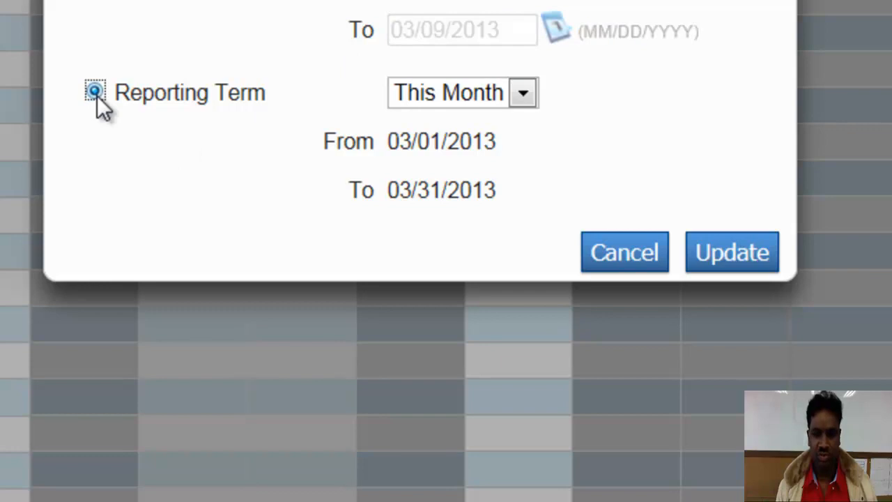
pyautogui.click(743, 252)
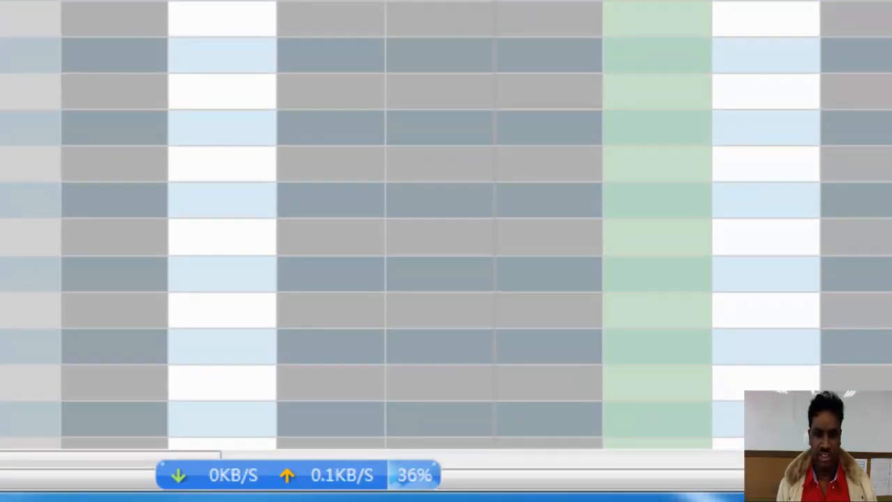
# Scroll across the March attendance grid, then switch to the 1050 ICT seating chart
pyautogui.moveTo(44, 458); pyautogui.dragTo(74, 446)
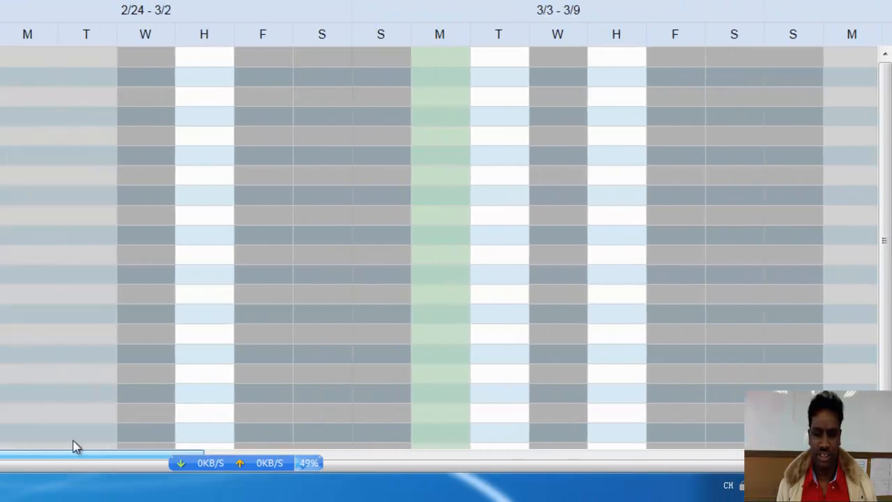
pyautogui.moveTo(886, 135); pyautogui.dragTo(889, 162)
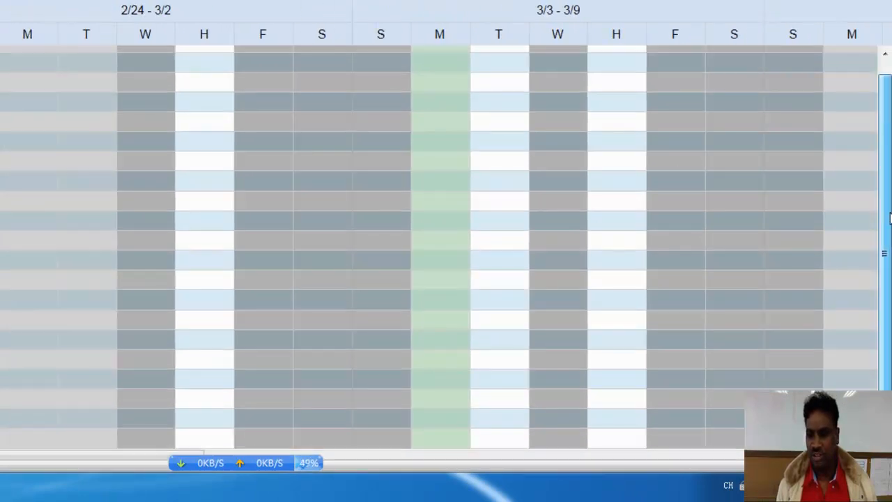
pyautogui.scroll(-3, 446, 231)
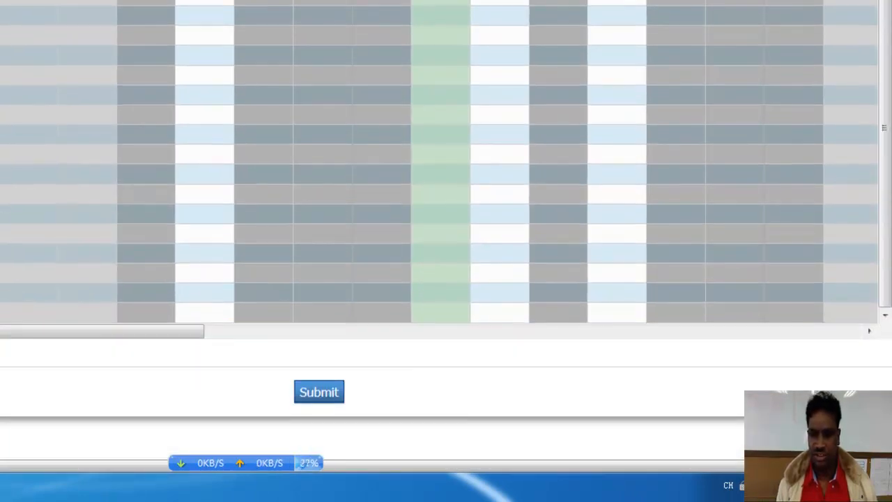
pyautogui.scroll(3, 446, 230)
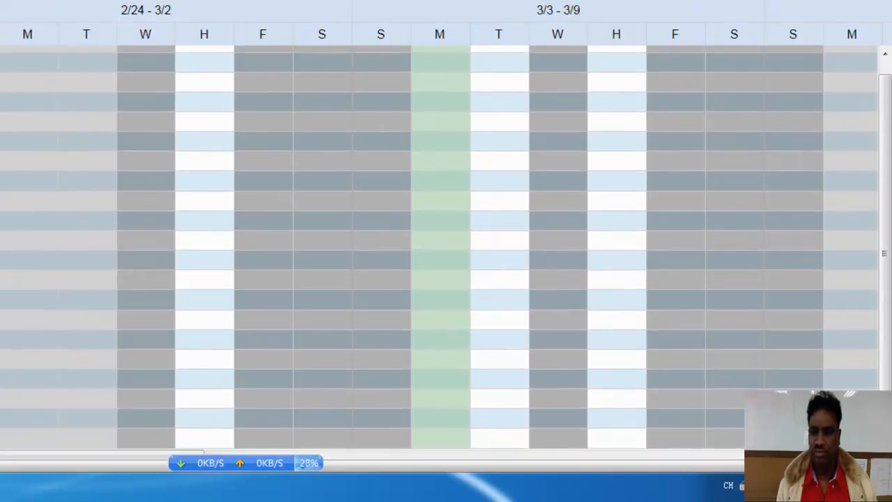
pyautogui.moveTo(81, 464); pyautogui.dragTo(756, 467)
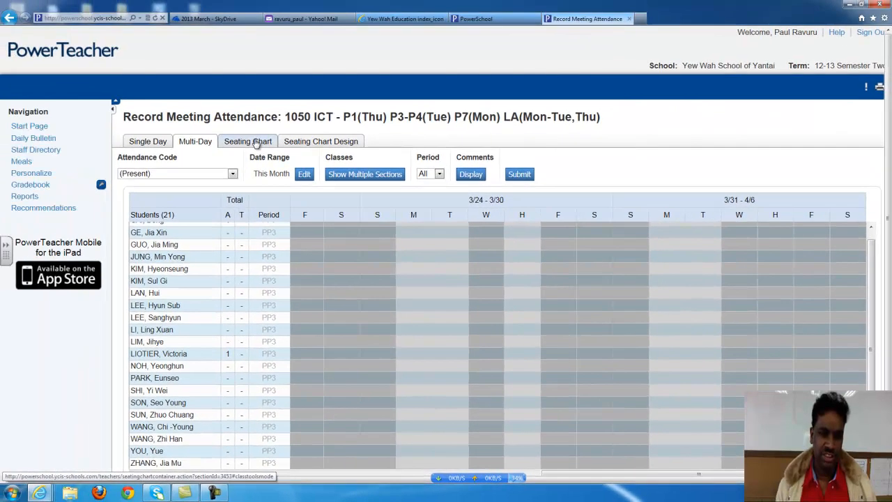
pyautogui.click(257, 142)
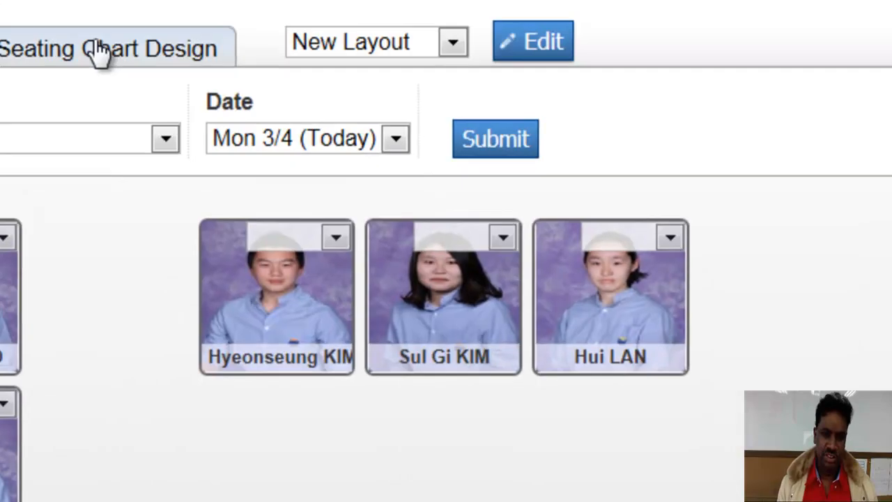
# Line up the three bottom-left student cards evenly, save the layout, and return to the seating chart
pyautogui.click(97, 54)
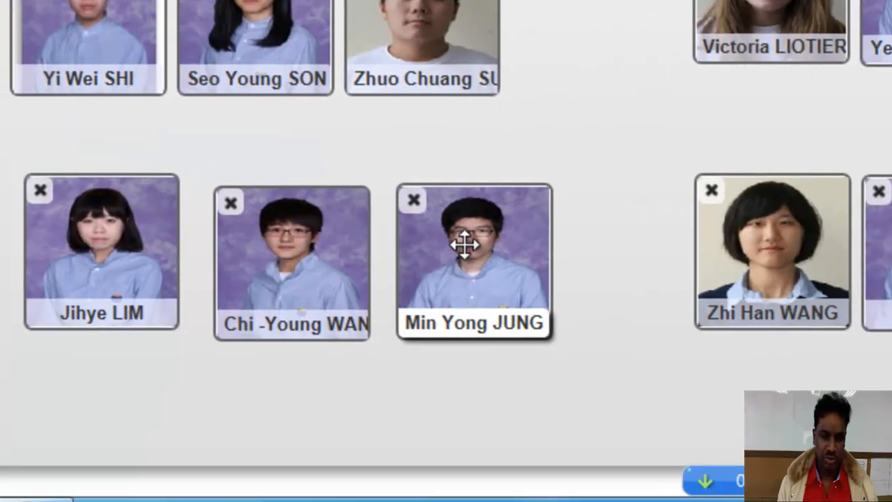
pyautogui.moveTo(463, 243); pyautogui.dragTo(451, 240)
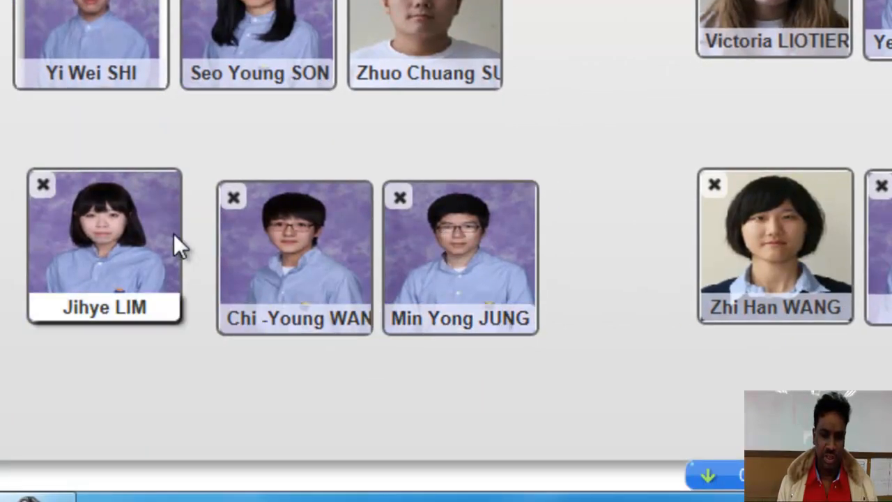
pyautogui.moveTo(134, 228)
pyautogui.mouseDown()
pyautogui.moveTo(163, 241)
pyautogui.moveTo(137, 239)
pyautogui.mouseUp()
pyautogui.moveTo(279, 251); pyautogui.dragTo(258, 250)
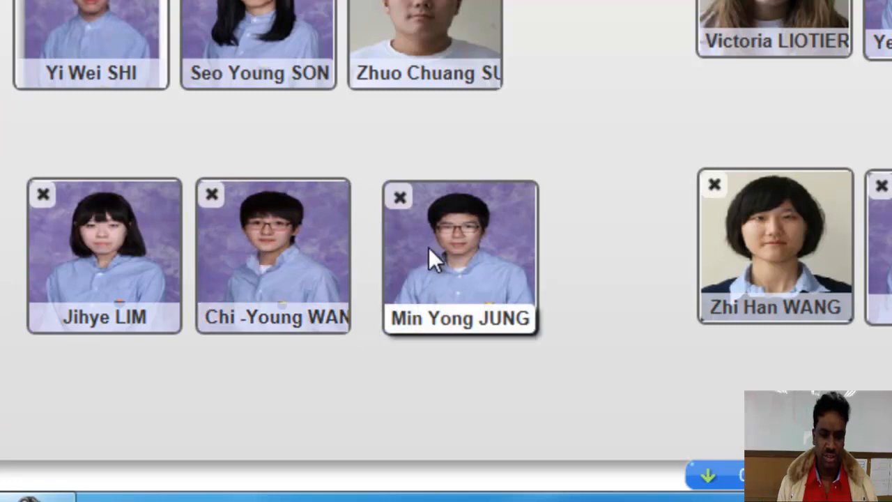
pyautogui.moveTo(425, 247); pyautogui.dragTo(408, 245)
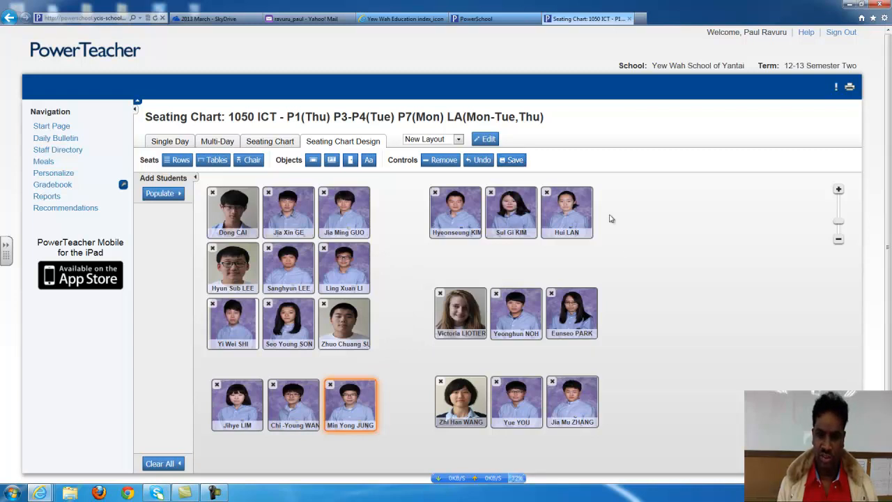
pyautogui.click(514, 161)
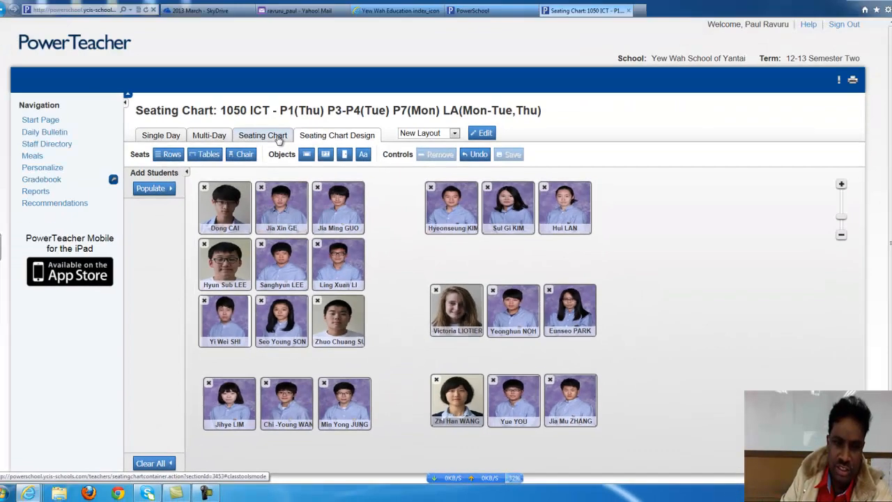
pyautogui.click(282, 141)
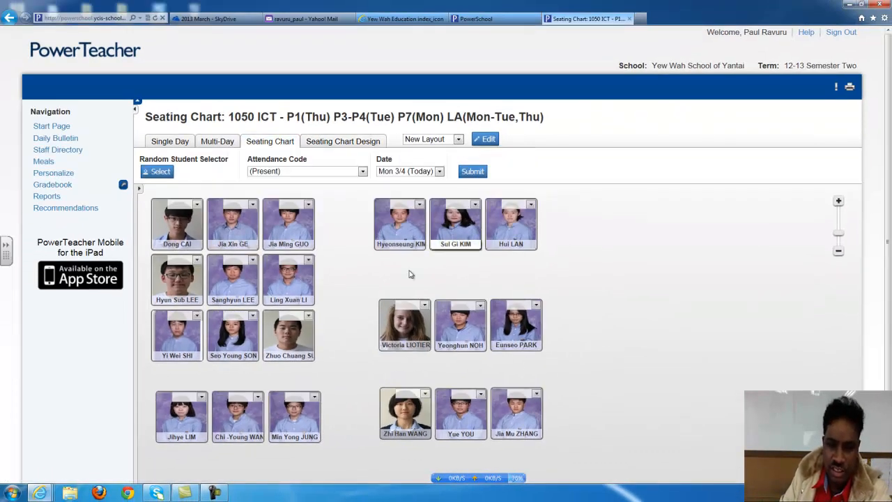
# Check the attendance-code lists on several seating chart cards without changing any codes
pyautogui.click(426, 396)
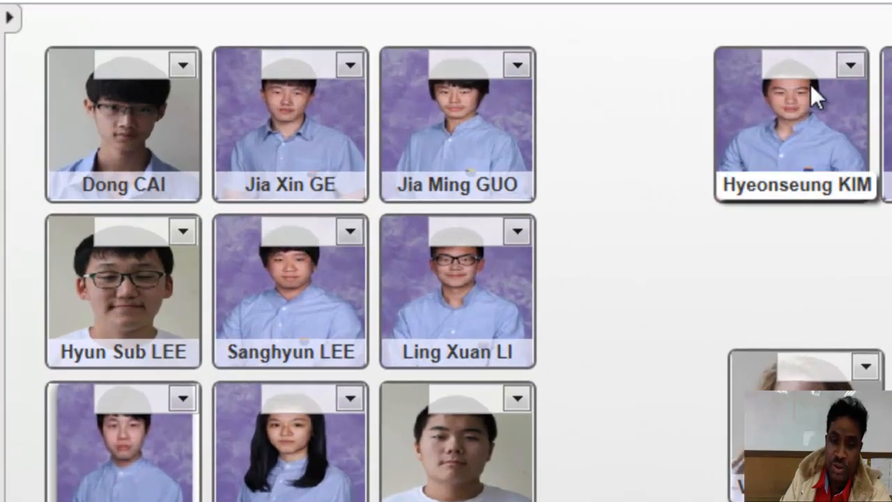
pyautogui.click(849, 65)
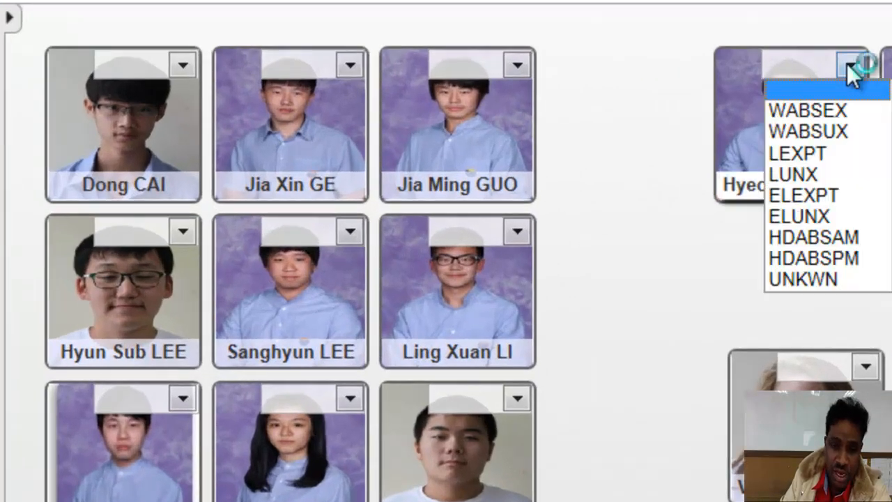
pyautogui.click(702, 266)
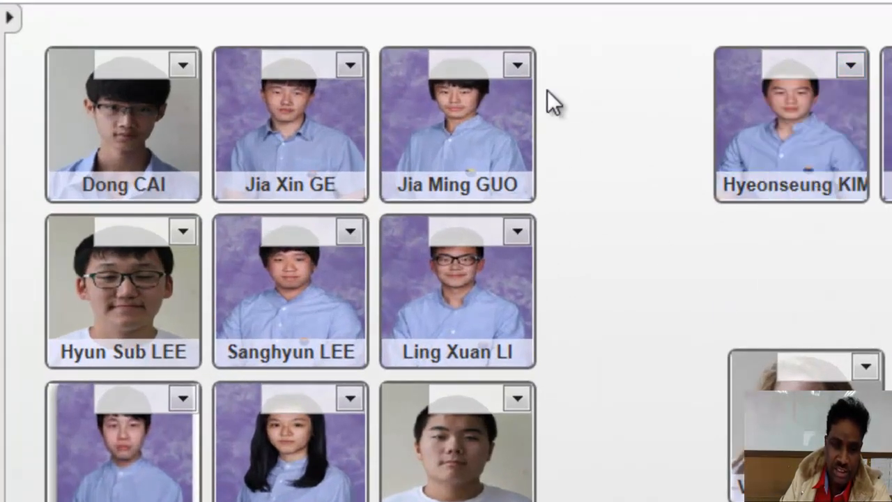
pyautogui.click(518, 64)
pyautogui.click(605, 185)
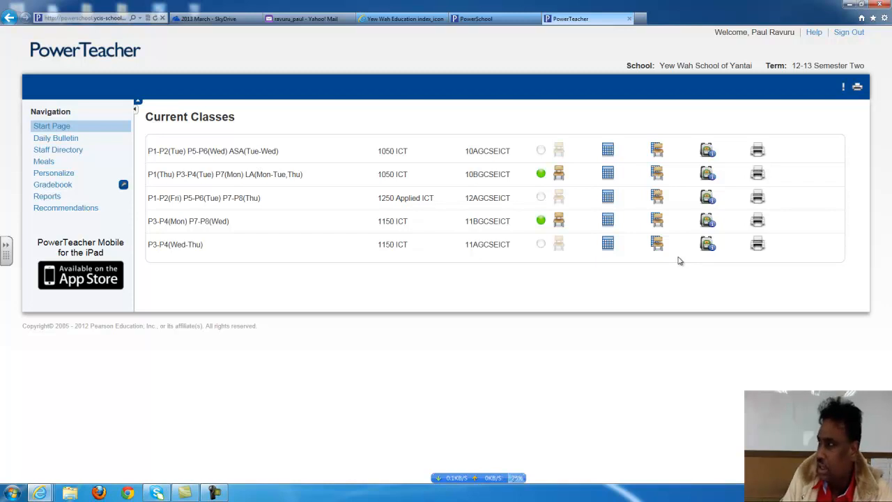
# Open student information for the 10BGCSEICT 1050 ICT class from the Current Classes list
pyautogui.click(707, 175)
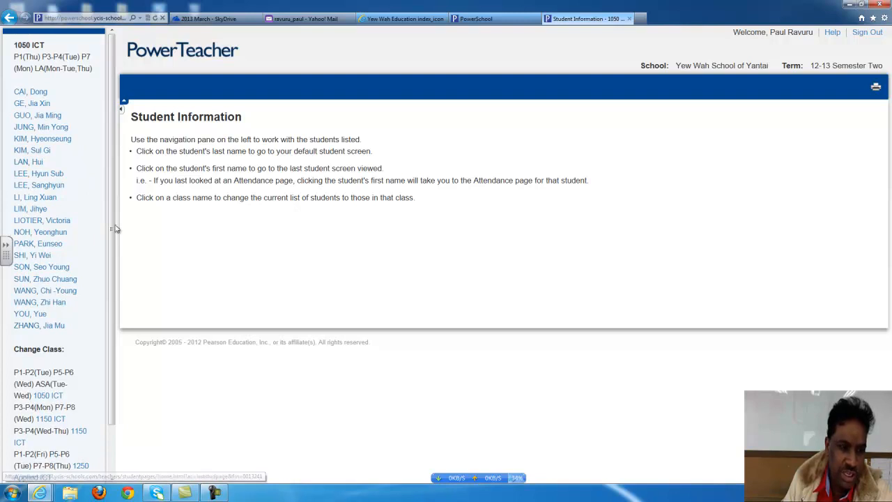
# Switch the student list to the P1-P2(Tue) P5-P6(Wed) ASA(Tue-Wed) 1050 ICT section
pyautogui.scroll(-2, 112, 307)
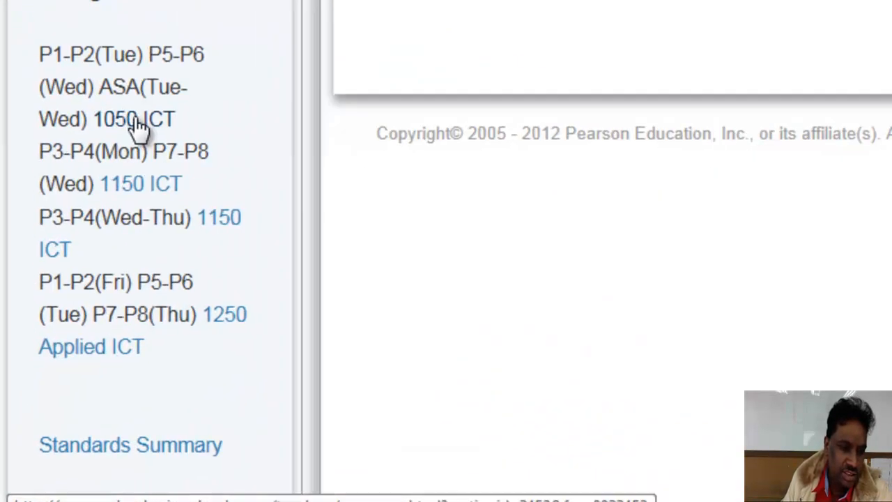
pyautogui.click(64, 310)
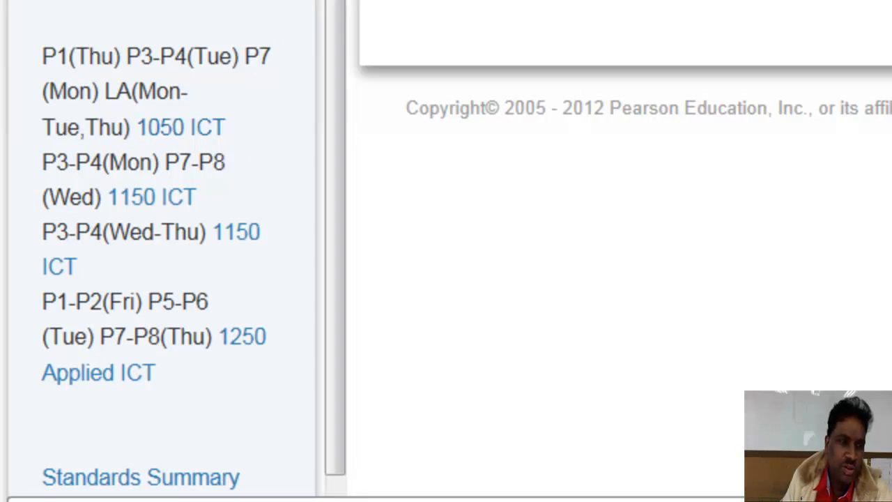
# Open the first student's Quick Lookup and scroll through her attendance, absences and term grades
pyautogui.click(110, 20)
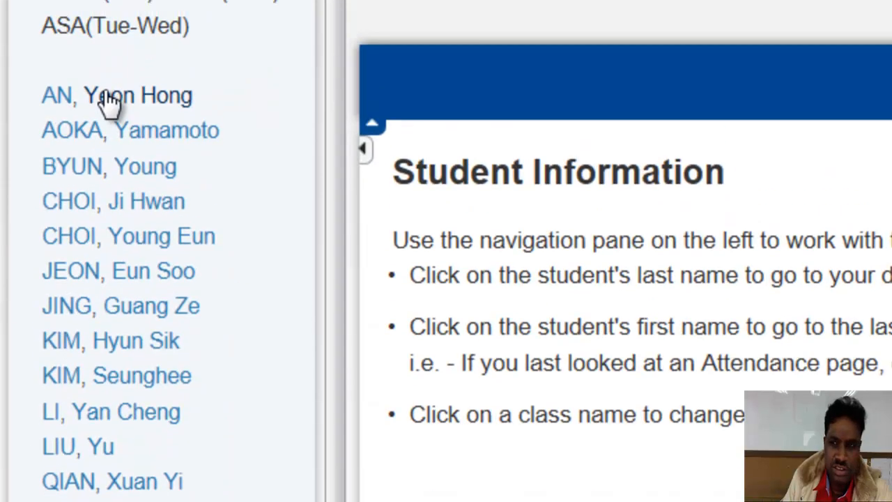
pyautogui.click(109, 102)
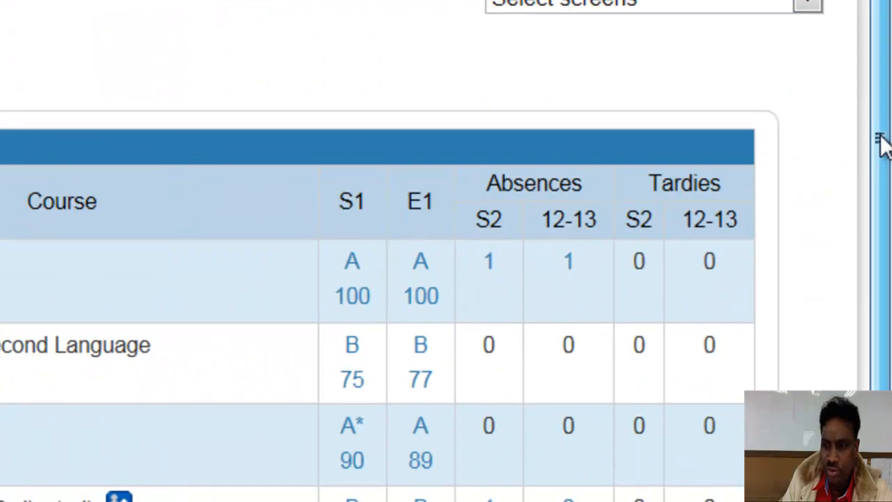
pyautogui.moveTo(881, 143); pyautogui.dragTo(879, 259)
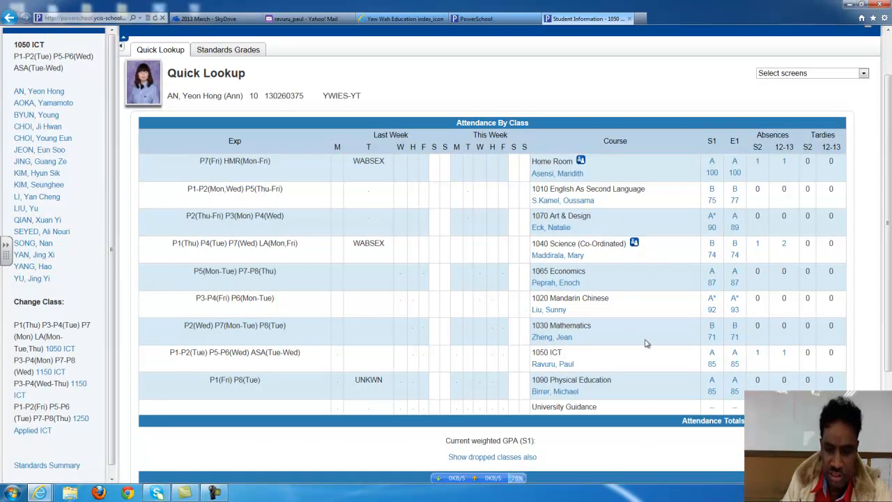
pyautogui.scroll(-3, 640, 348)
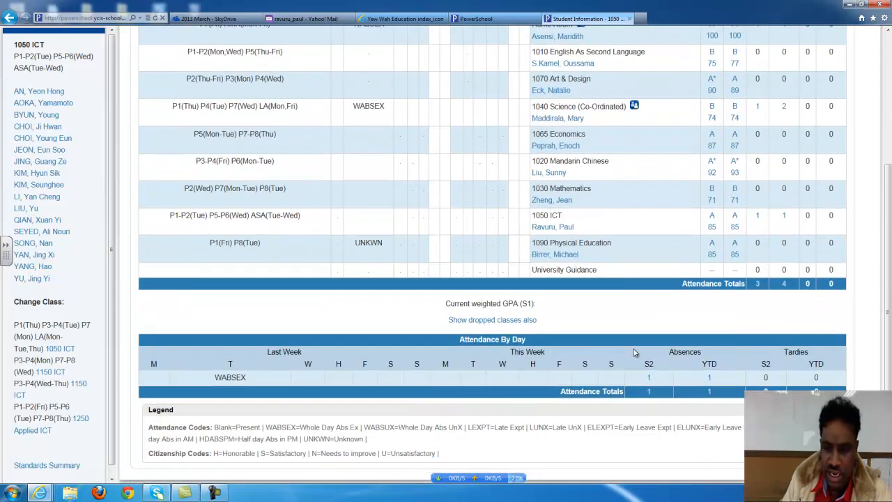
pyautogui.scroll(-1, 519, 387)
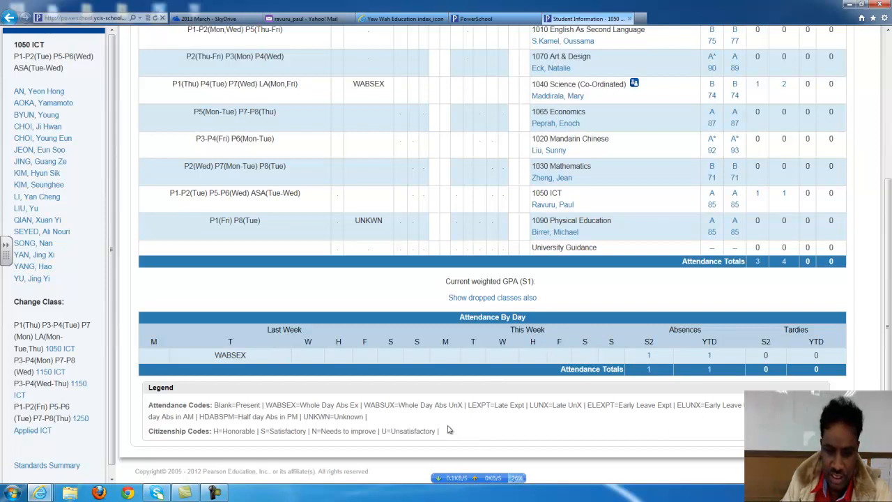
pyautogui.scroll(5, 648, 446)
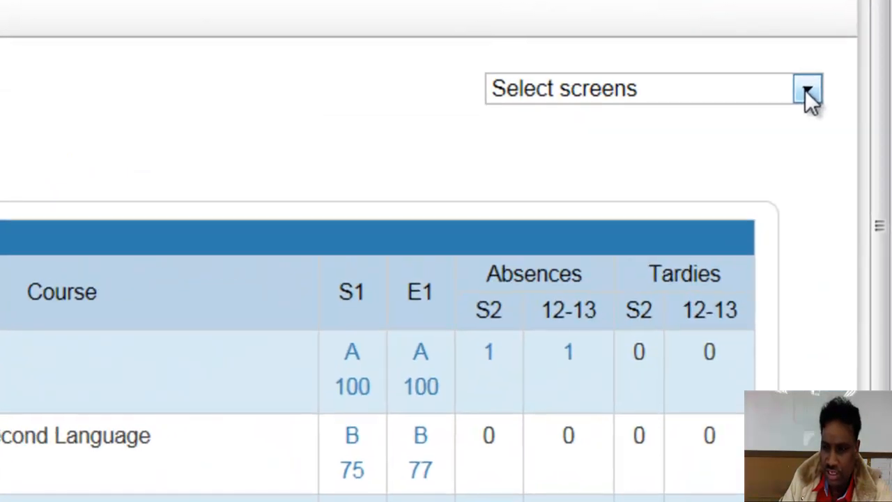
# View the student's Cumulative Grade Information, then scroll through her Demographics screen
pyautogui.click(807, 92)
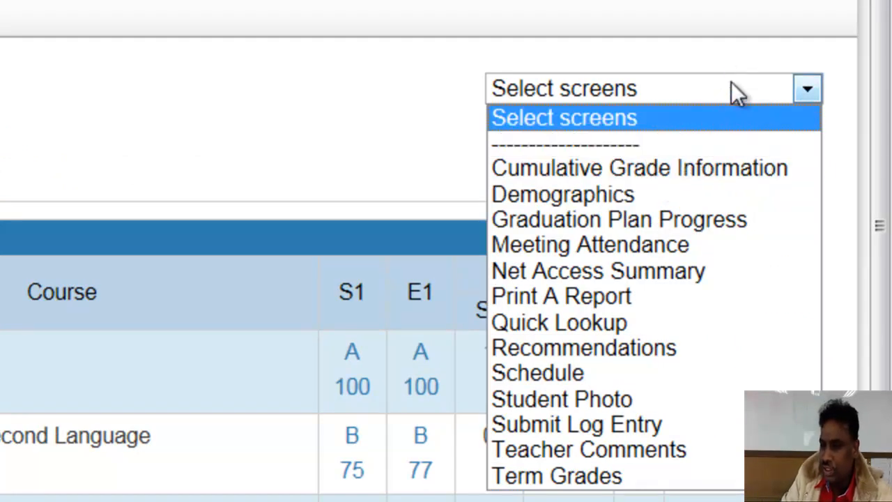
pyautogui.click(725, 170)
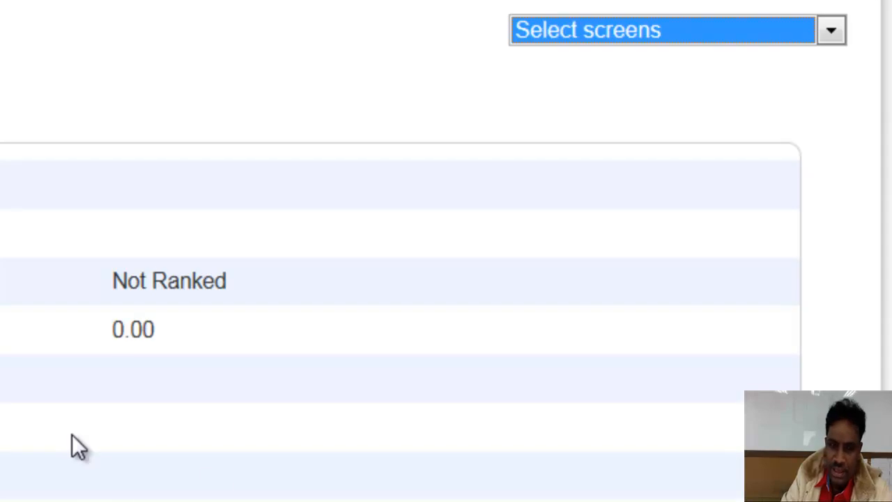
pyautogui.click(833, 32)
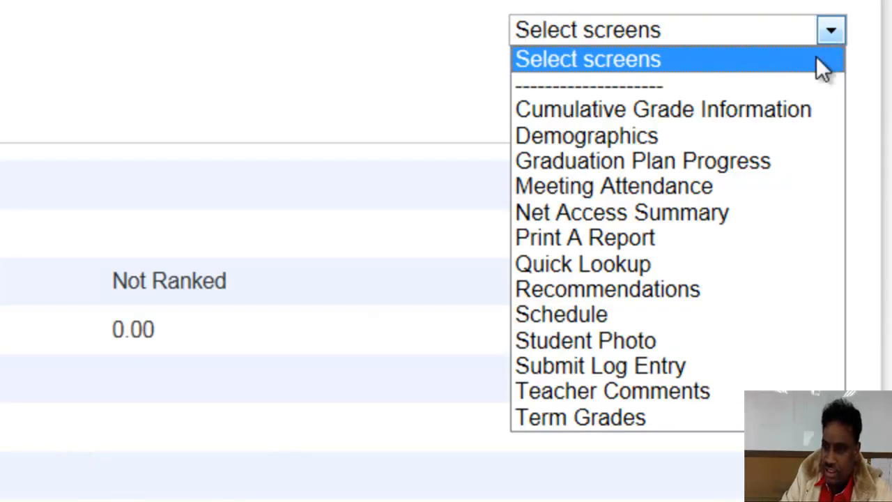
pyautogui.click(620, 138)
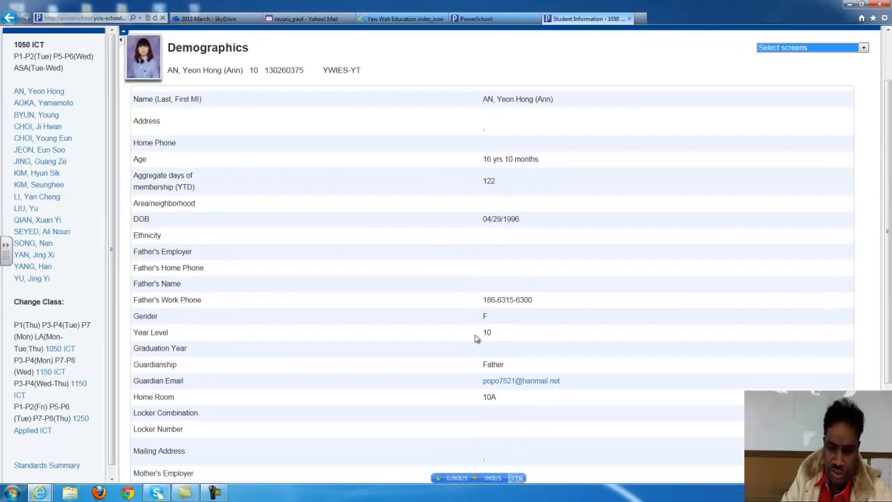
pyautogui.scroll(-2, 478, 339)
pyautogui.scroll(-2, 477, 339)
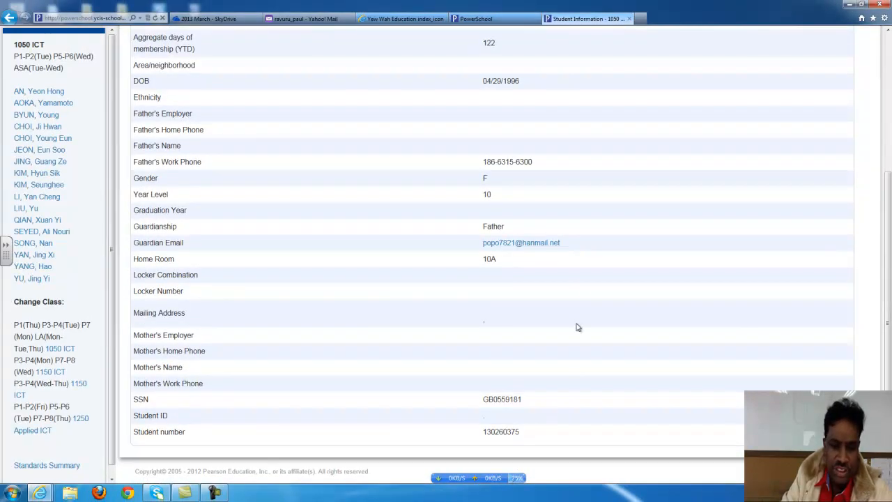
pyautogui.scroll(5, 512, 291)
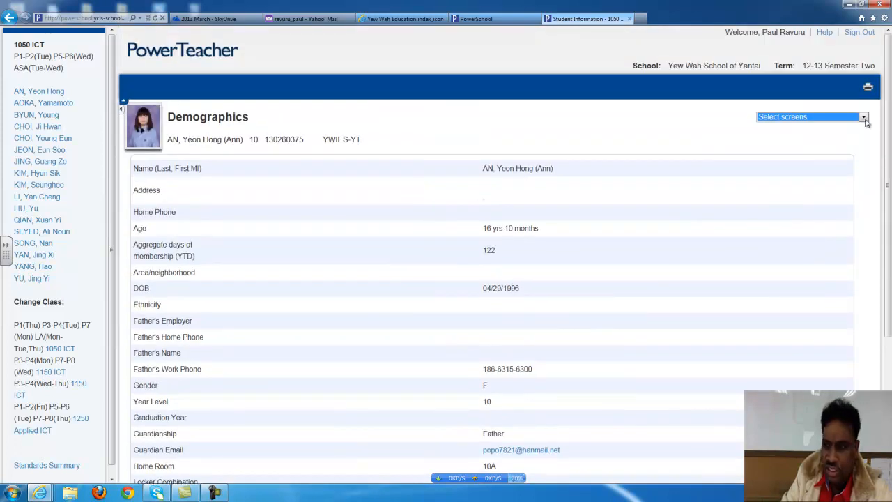
pyautogui.click(864, 119)
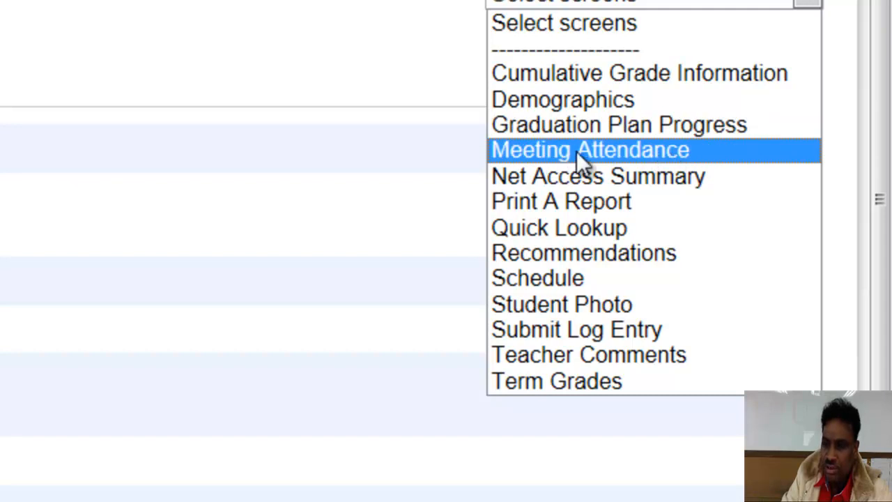
# Switch to Meeting Attendance and scroll through the weekly attendance tables for each course
pyautogui.click(645, 150)
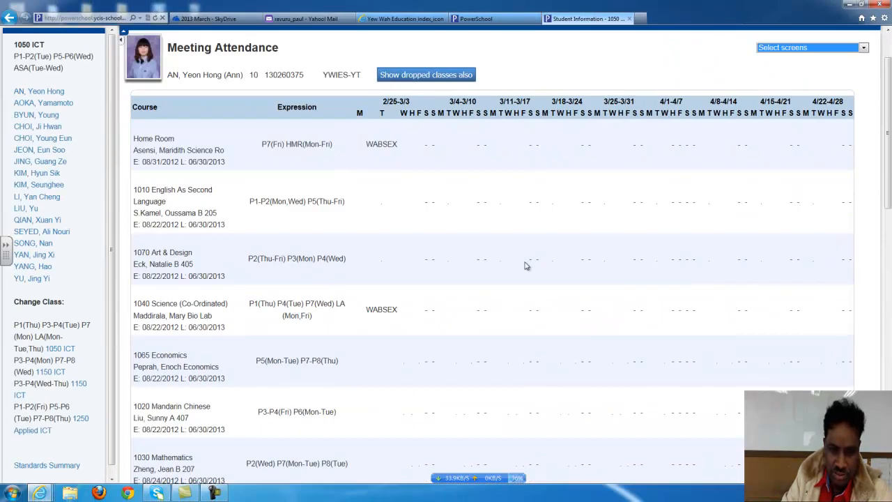
pyautogui.scroll(-5, 526, 265)
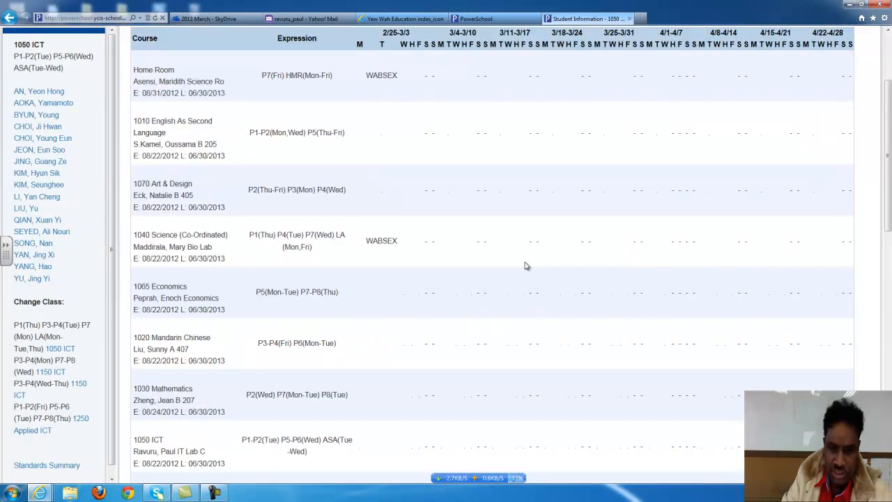
pyautogui.scroll(-9, 520, 265)
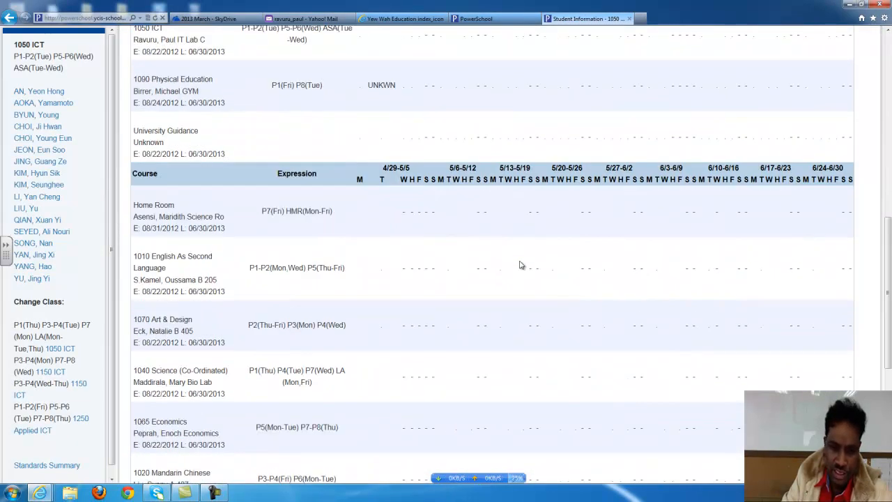
pyautogui.scroll(14, 520, 265)
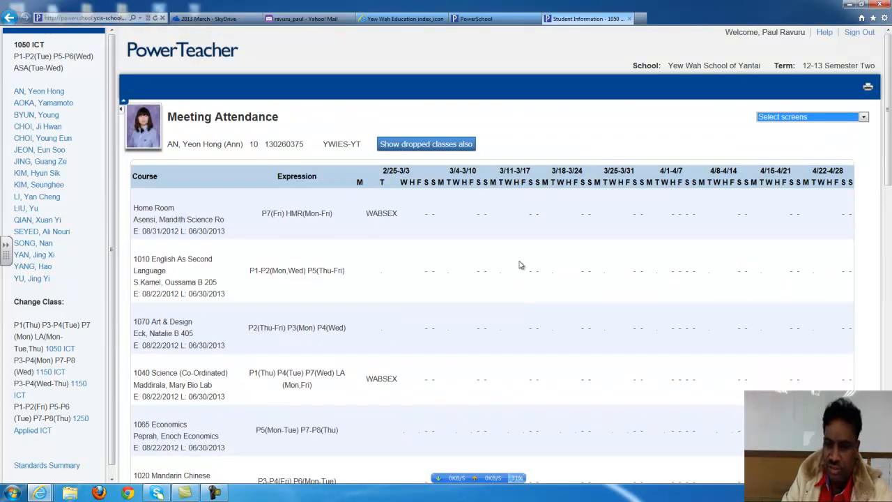
pyautogui.click(864, 117)
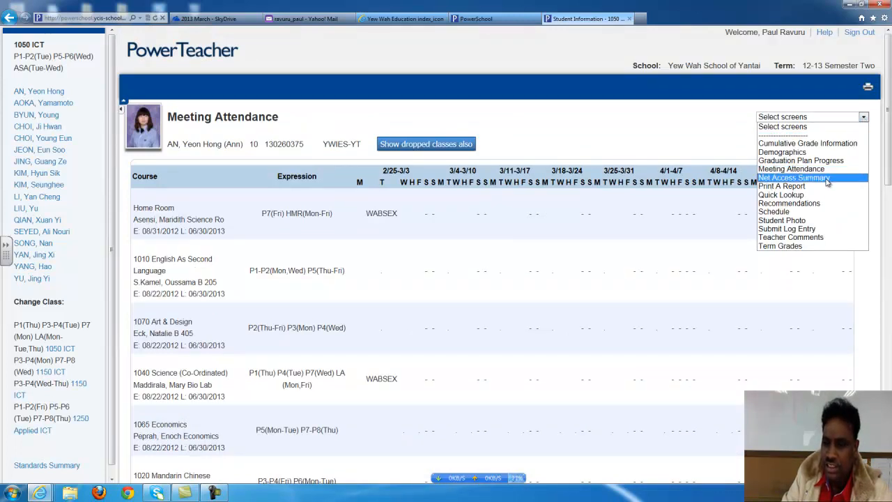
# Glance at the Print A Report form, then return to Quick Lookup and scroll its summary
pyautogui.click(793, 189)
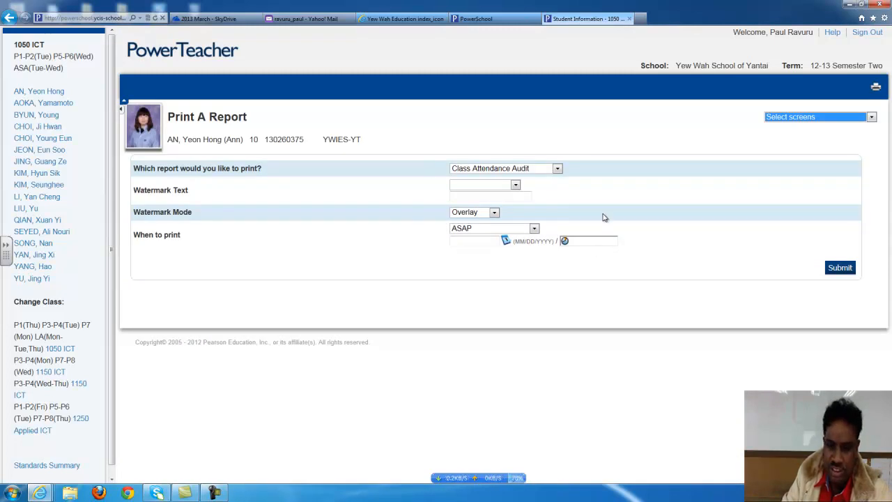
pyautogui.click(873, 118)
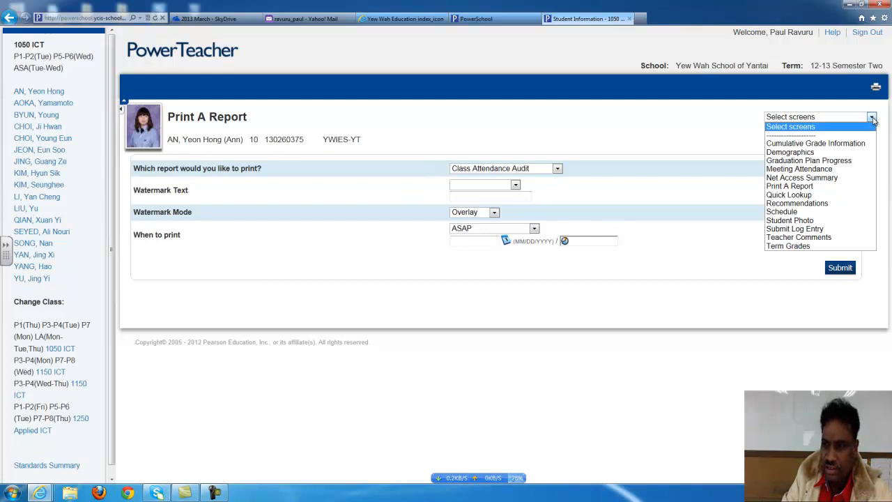
pyautogui.click(820, 196)
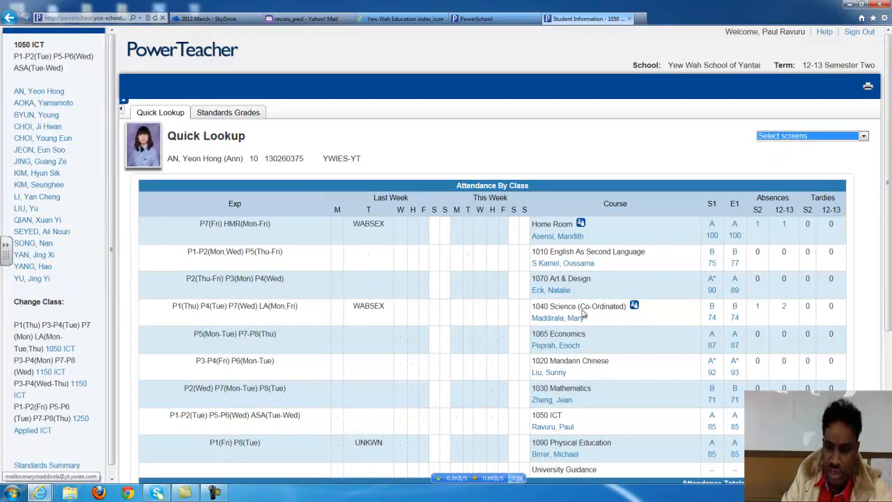
pyautogui.scroll(-5, 467, 322)
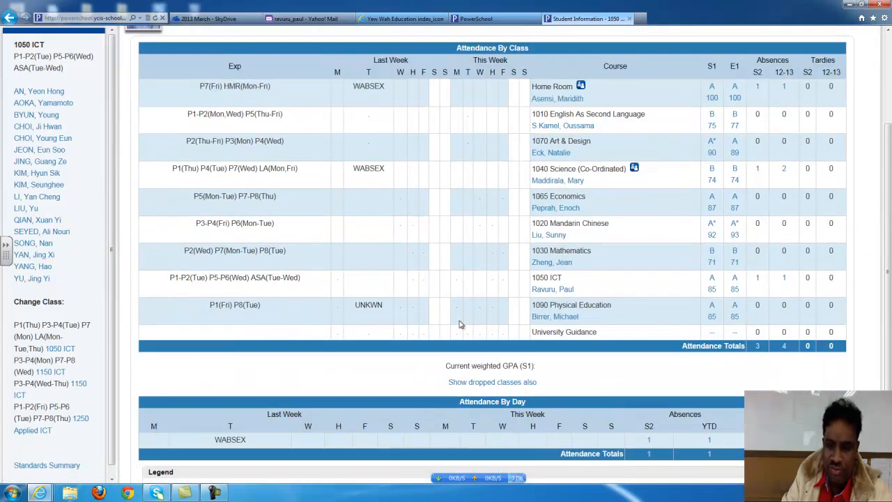
pyautogui.scroll(-1, 453, 327)
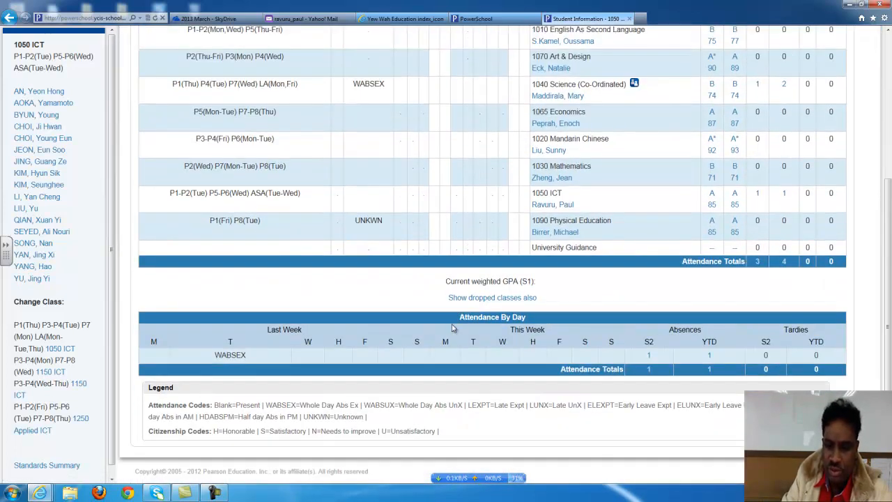
pyautogui.scroll(2, 551, 326)
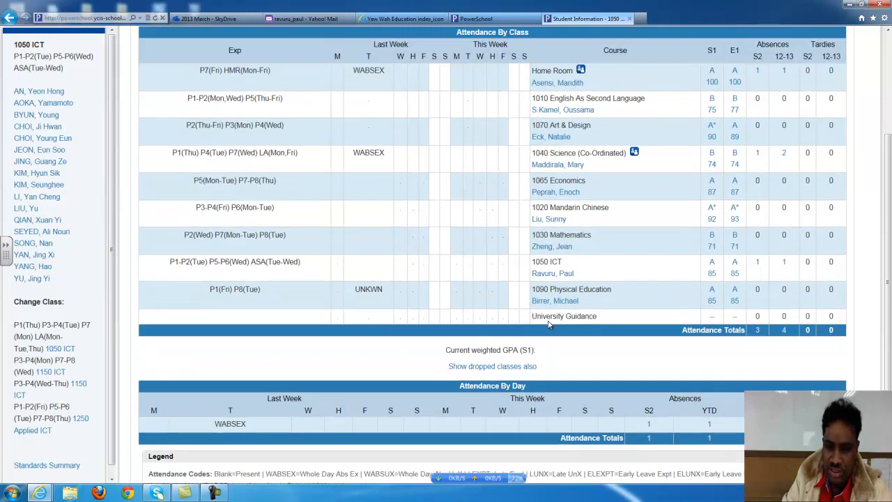
pyautogui.scroll(4, 569, 358)
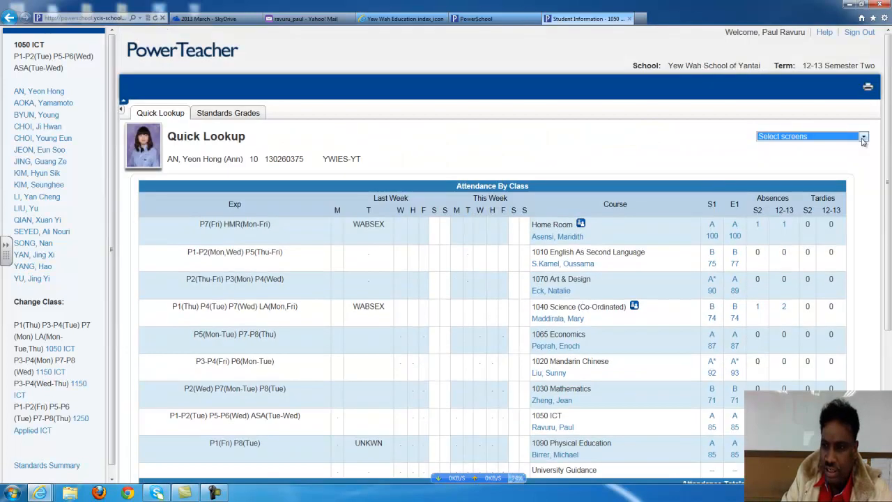
# Show the student's Schedule screen with her nine courses, teachers and rooms
pyautogui.click(863, 139)
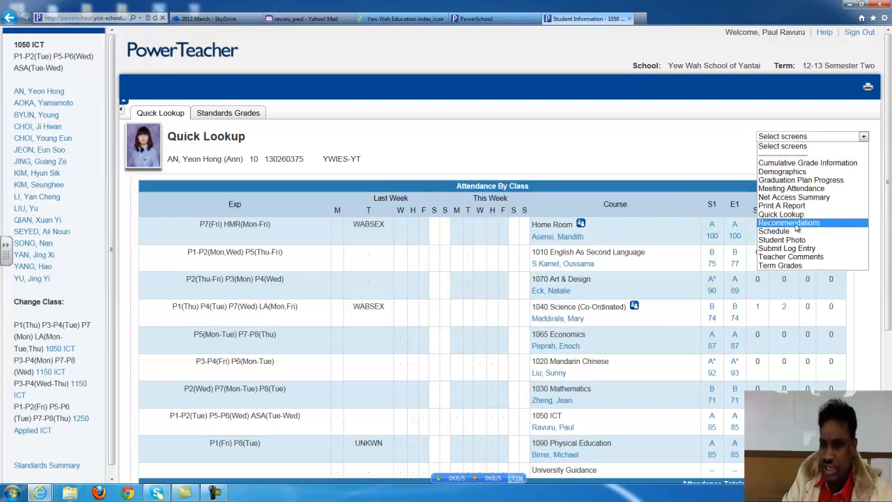
pyautogui.click(790, 232)
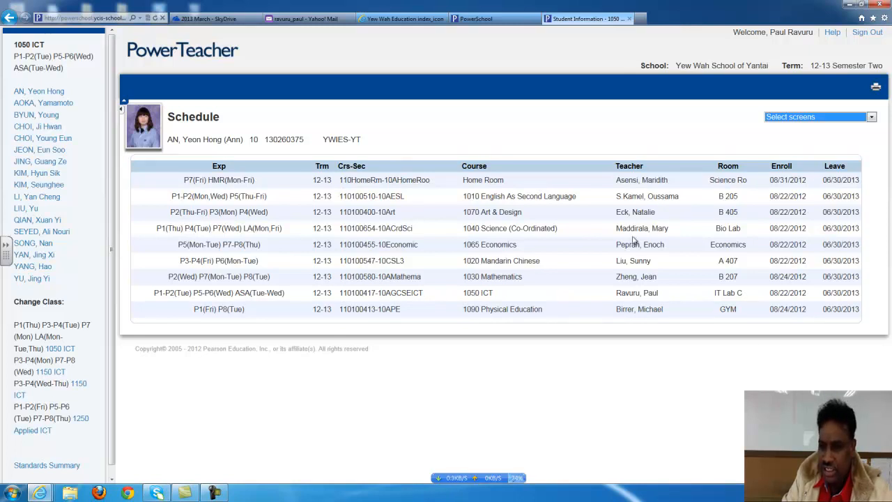
# Switch from the schedule to the student's Teacher Comments screen with S1 comments
pyautogui.click(872, 118)
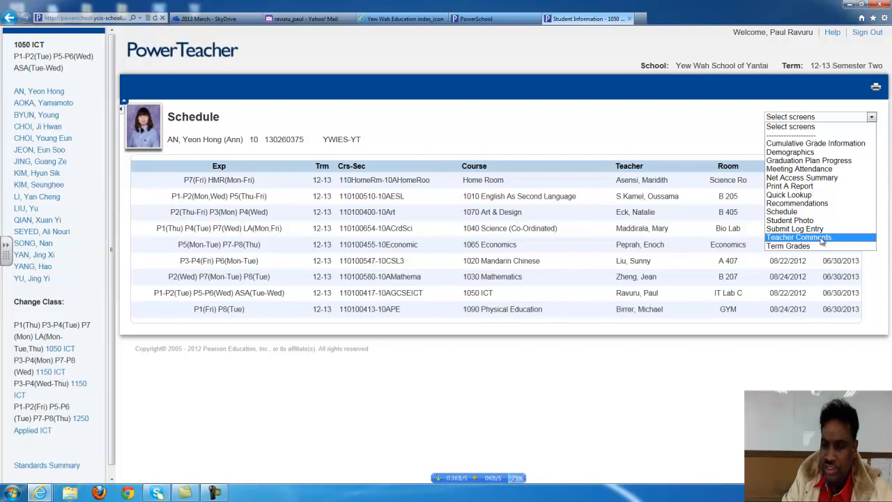
pyautogui.click(823, 238)
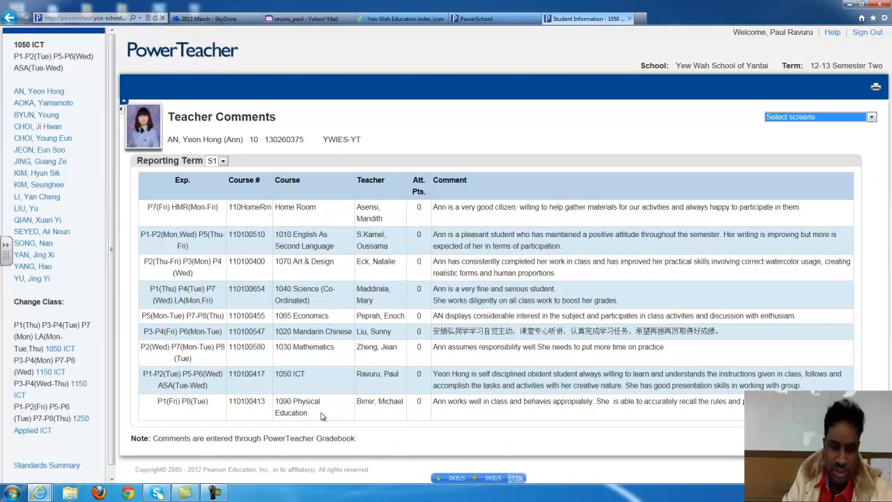
# Review the S1 comments for all nine courses, then reopen the Select screens list
pyautogui.click(468, 419)
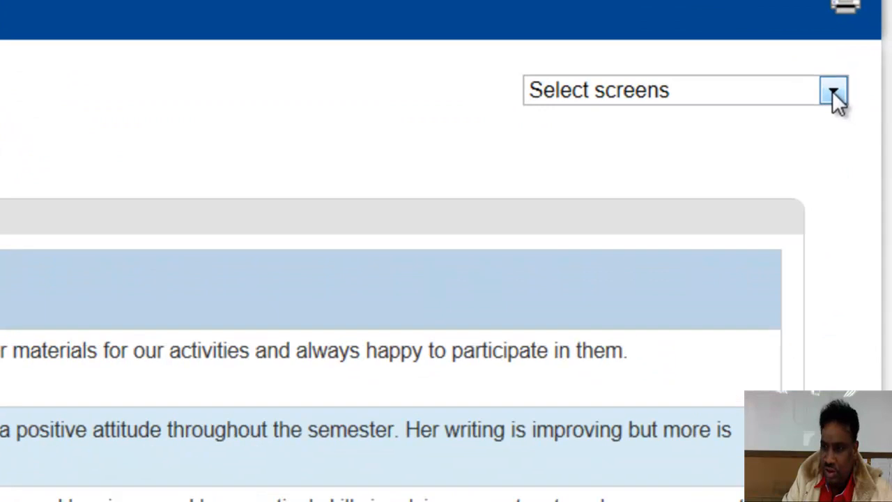
pyautogui.click(871, 118)
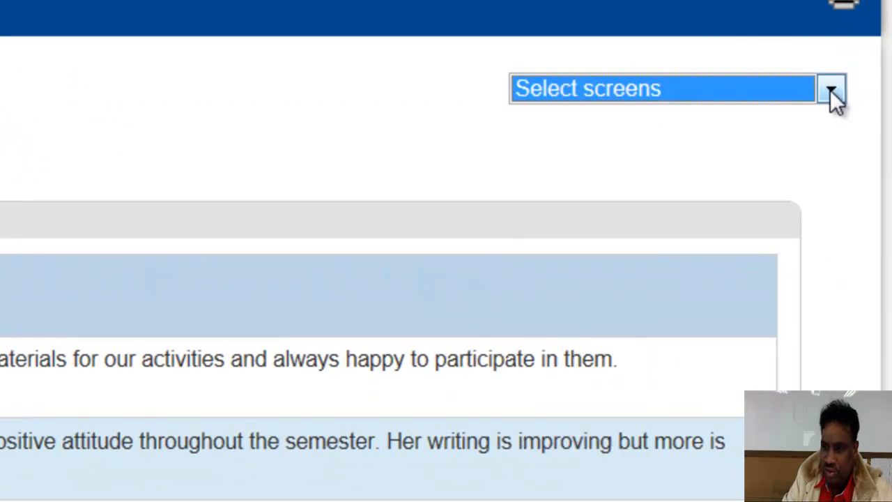
pyautogui.click(831, 91)
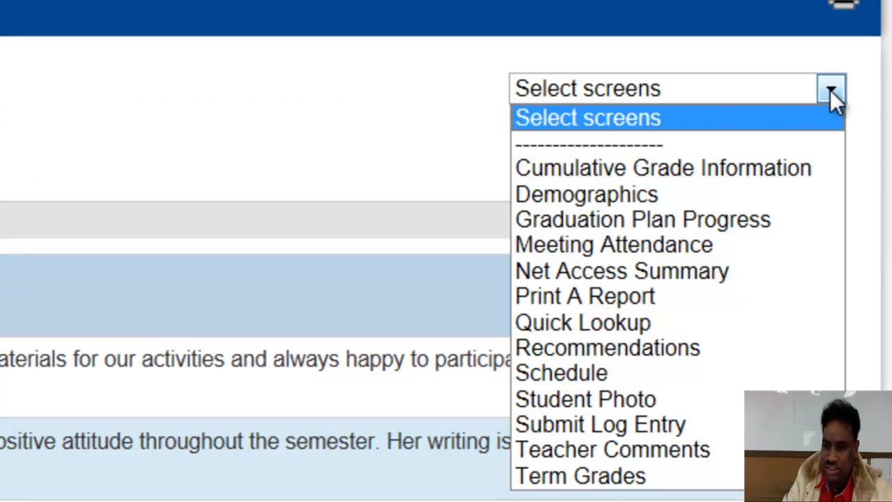
# View the Student Photo screen, then go back to the Current Classes start page
pyautogui.click(649, 398)
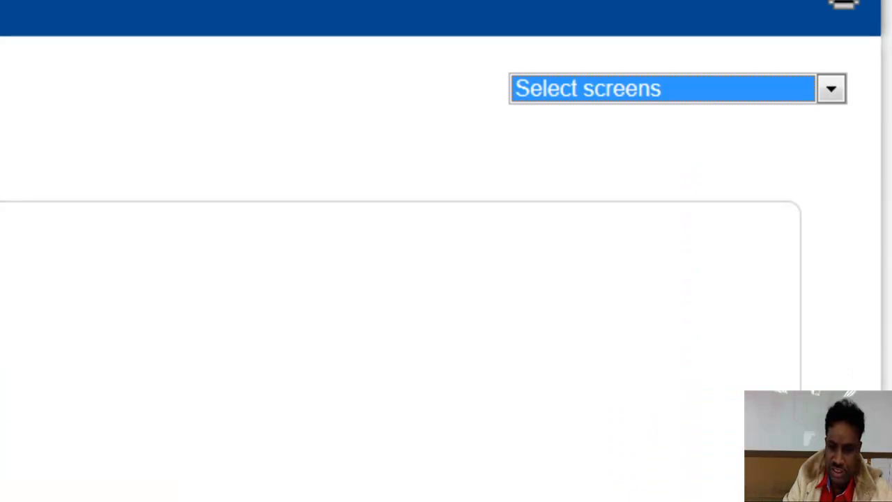
pyautogui.click(831, 90)
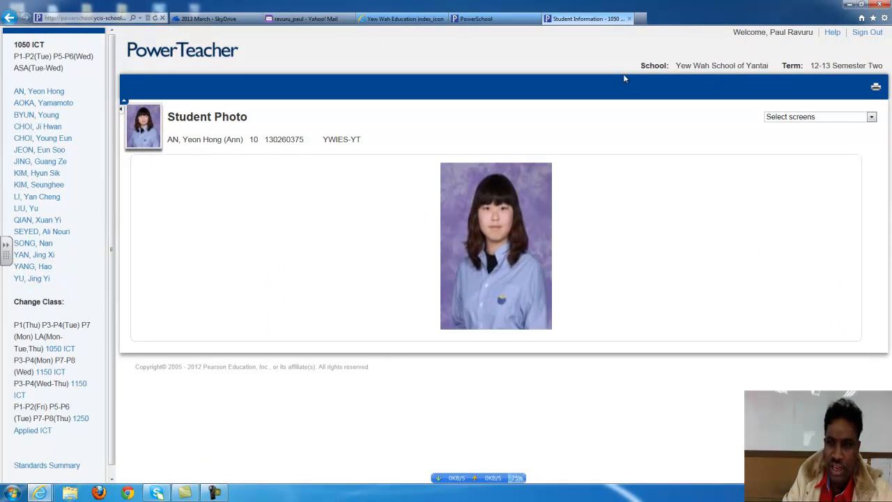
pyautogui.click(169, 51)
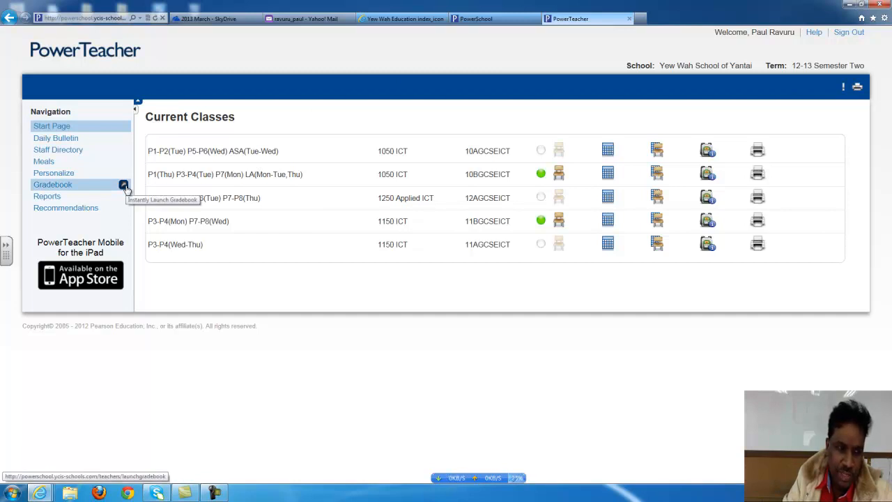
pyautogui.click(56, 138)
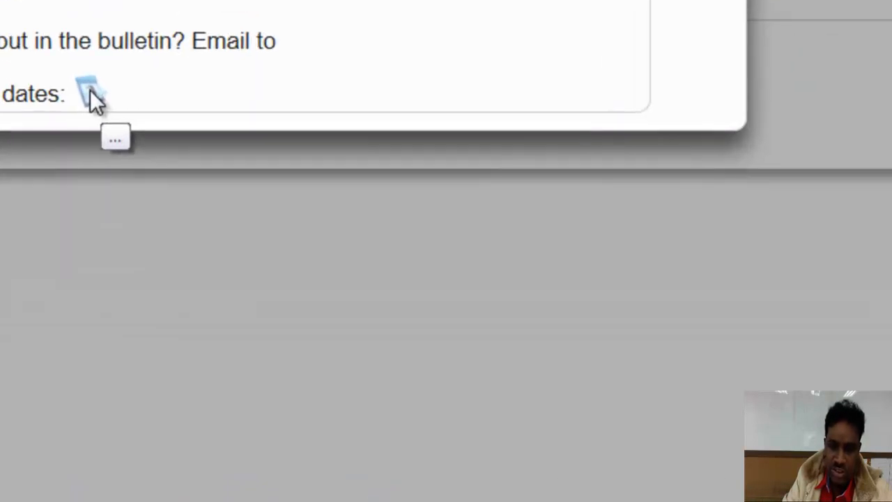
pyautogui.click(93, 96)
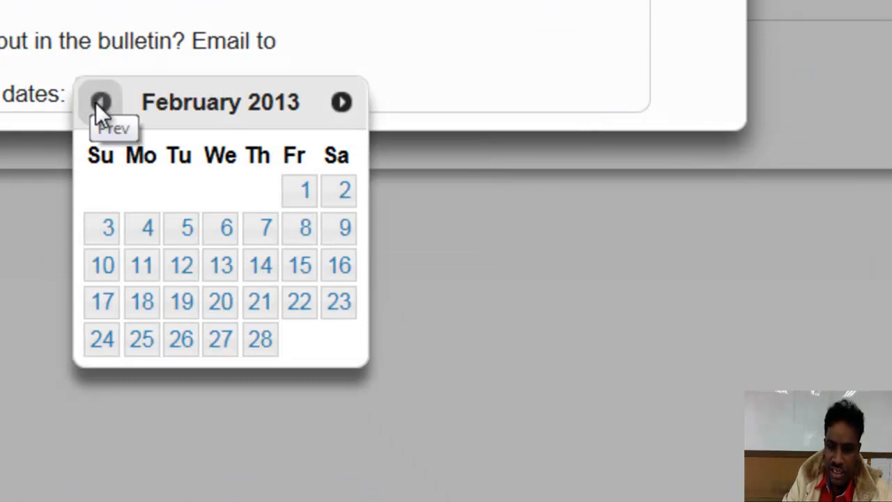
pyautogui.click(264, 341)
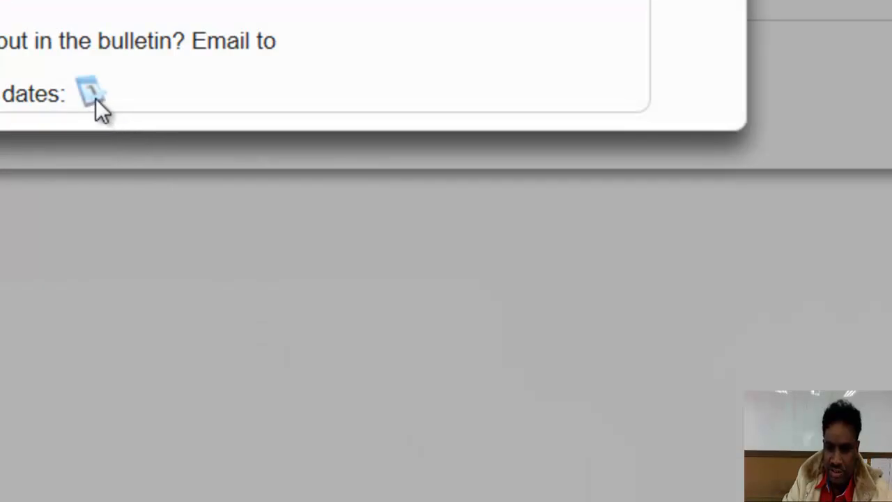
pyautogui.click(94, 97)
pyautogui.click(143, 343)
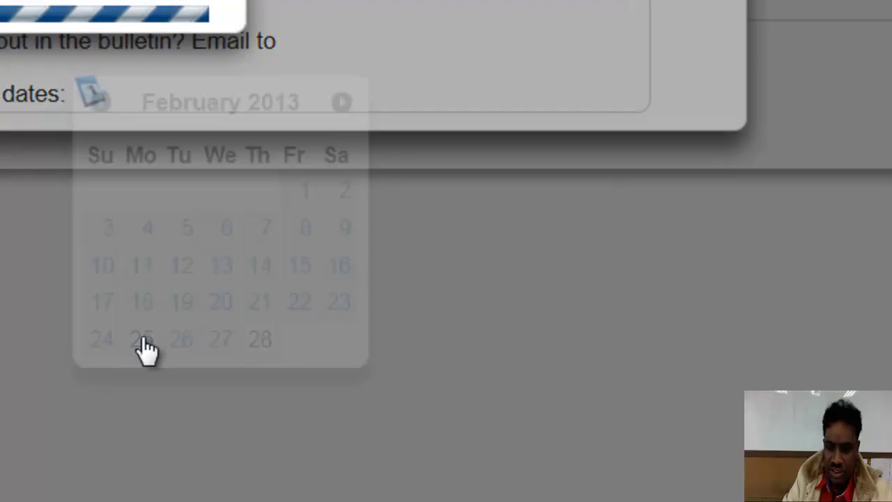
pyautogui.click(96, 95)
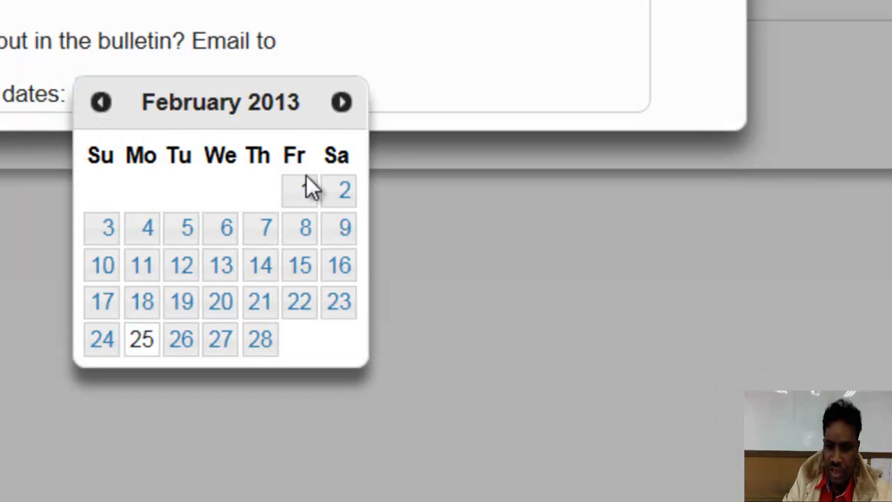
pyautogui.click(99, 106)
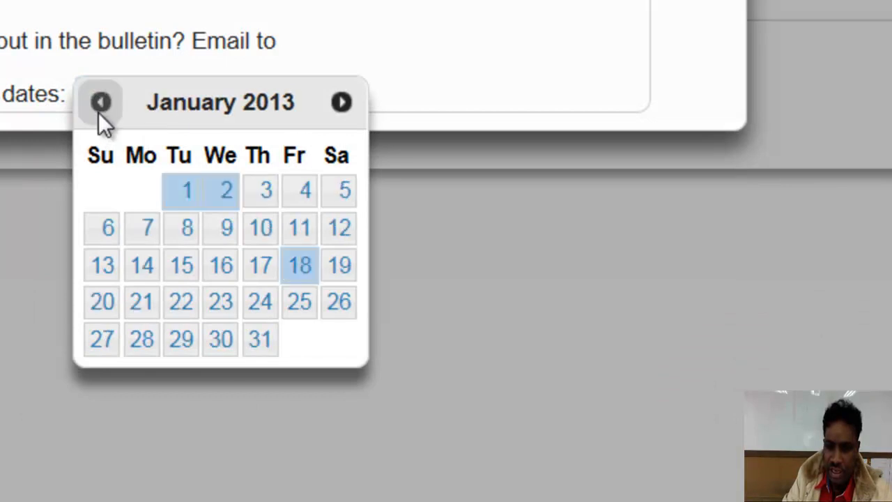
pyautogui.click(300, 276)
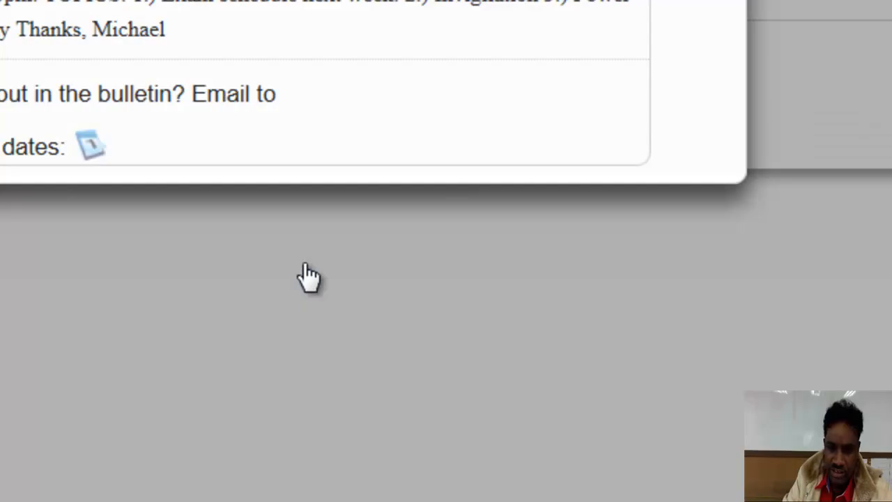
pyautogui.click(93, 146)
pyautogui.click(222, 247)
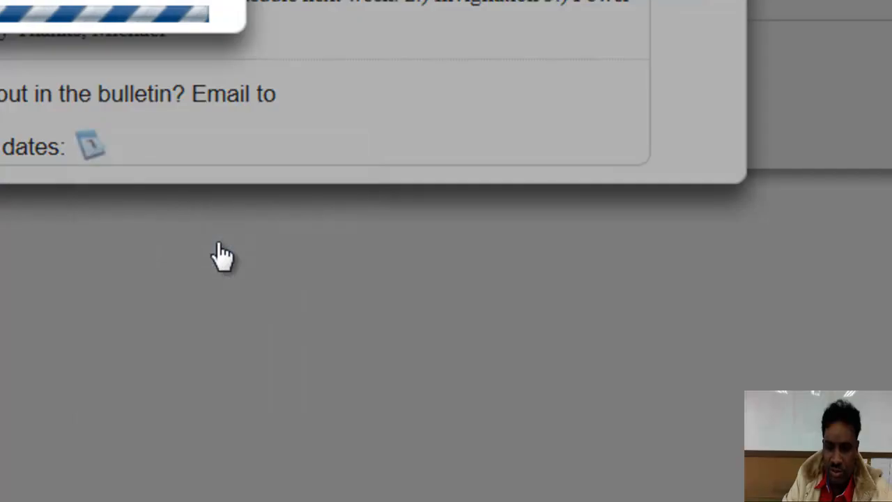
pyautogui.click(89, 140)
pyautogui.click(184, 241)
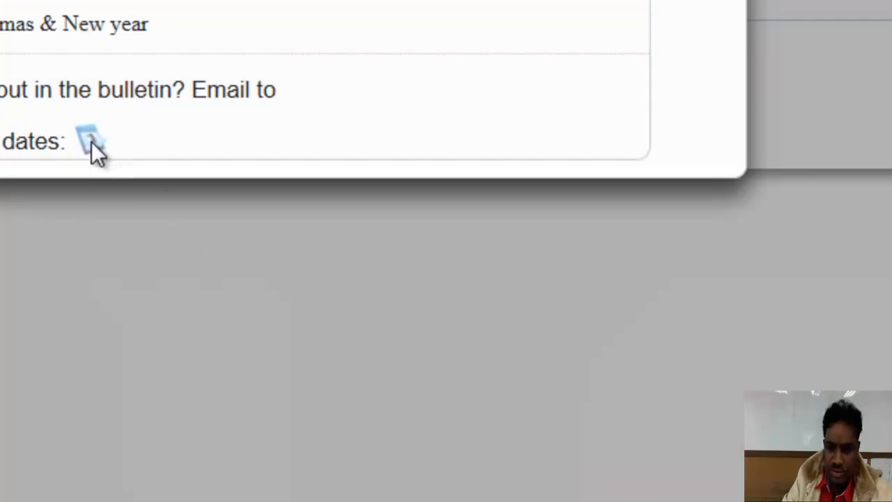
pyautogui.click(95, 144)
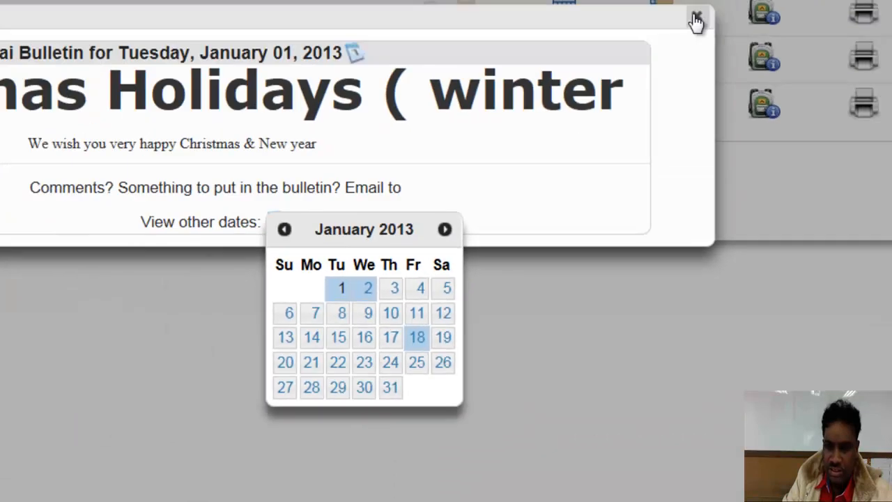
pyautogui.click(187, 240)
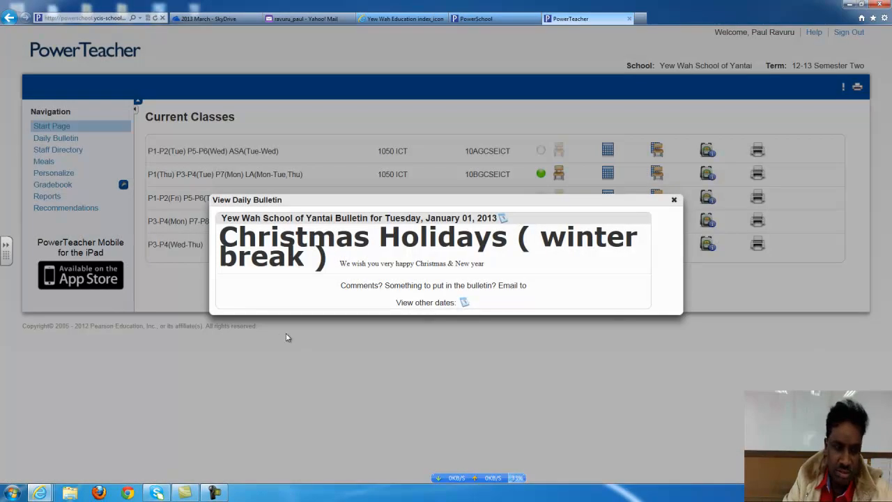
pyautogui.click(674, 200)
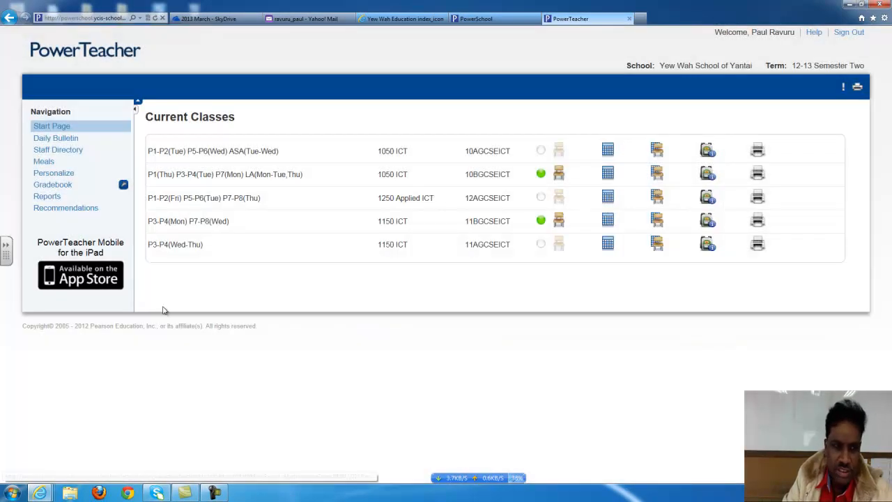
# Browse the 114-member Staff Directory down to the Group Email box and back to the top
pyautogui.click(76, 155)
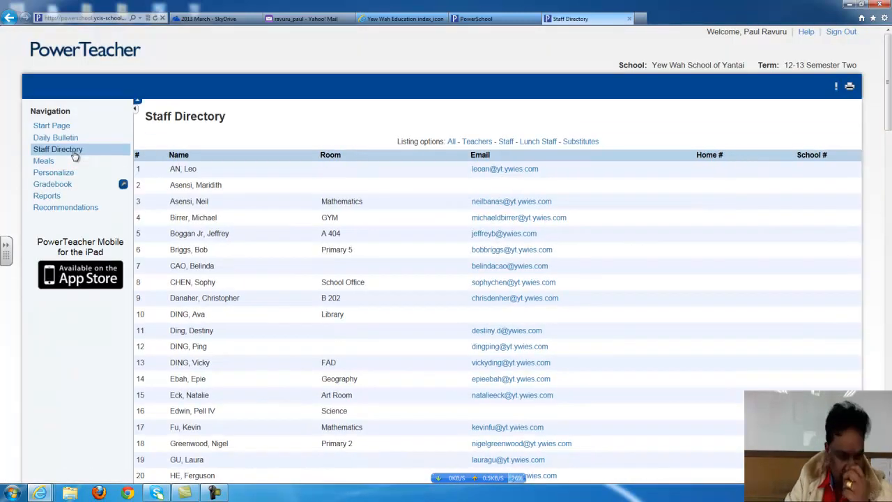
pyautogui.scroll(-8, 292, 220)
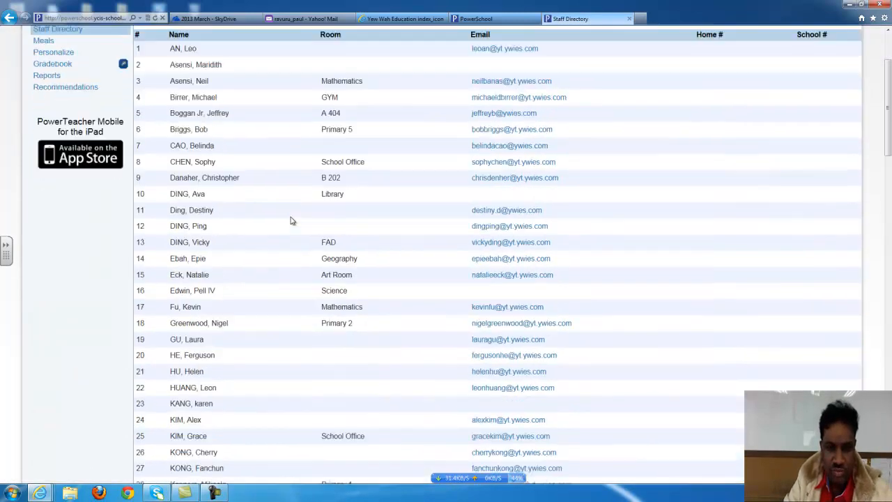
pyautogui.scroll(-14, 291, 220)
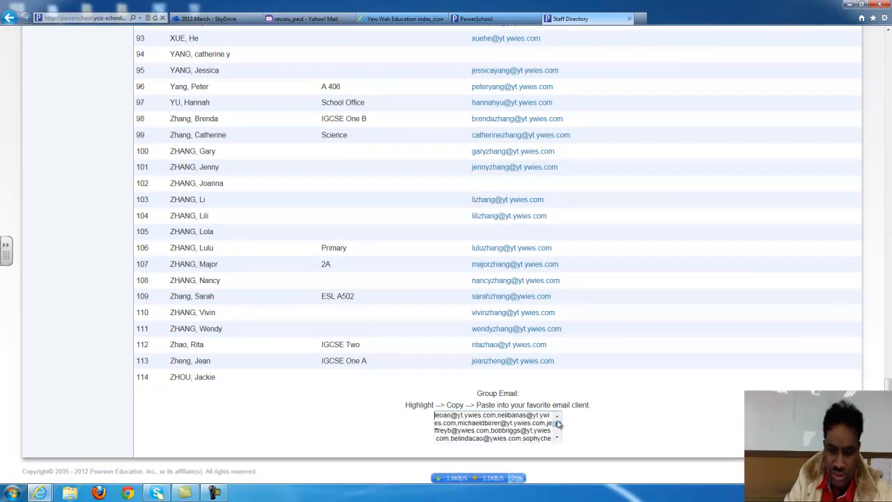
pyautogui.moveTo(557, 415)
pyautogui.mouseDown()
pyautogui.moveTo(557, 454)
pyautogui.moveTo(560, 416)
pyautogui.mouseUp()
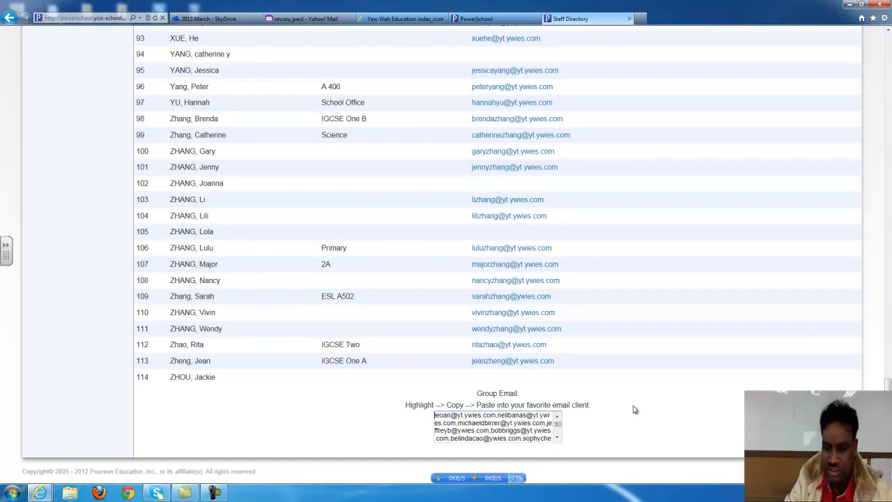
pyautogui.scroll(20, 635, 405)
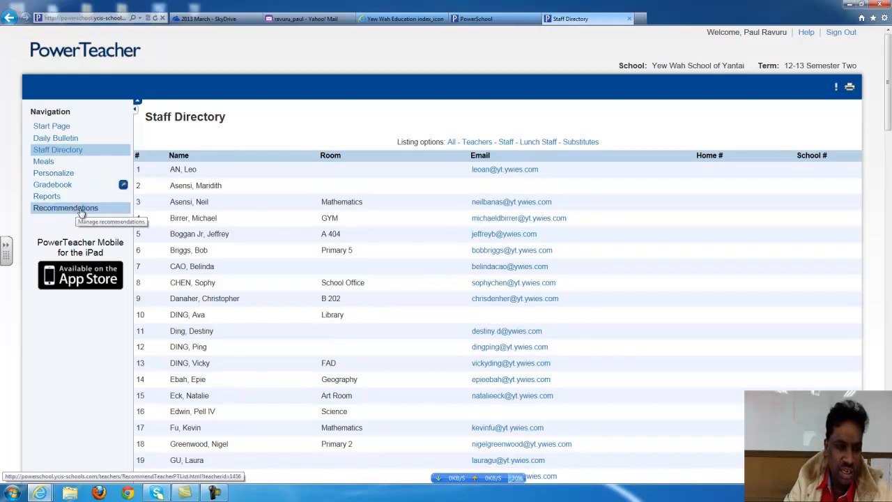
# Look over the Reports for All Students options, then return to the Current Classes page
pyautogui.click(48, 197)
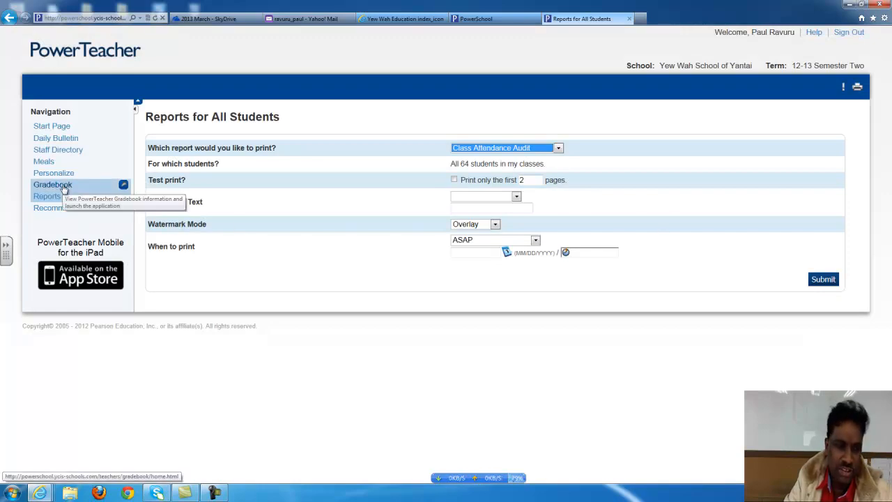
pyautogui.click(555, 397)
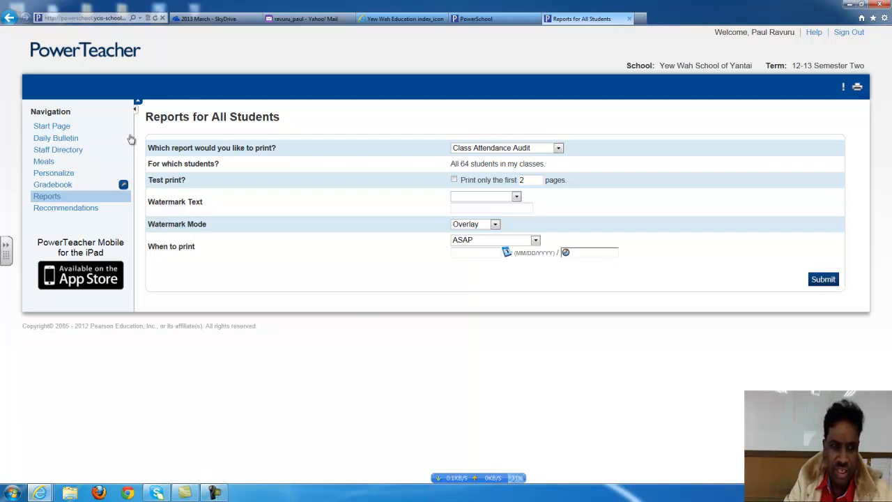
pyautogui.click(60, 127)
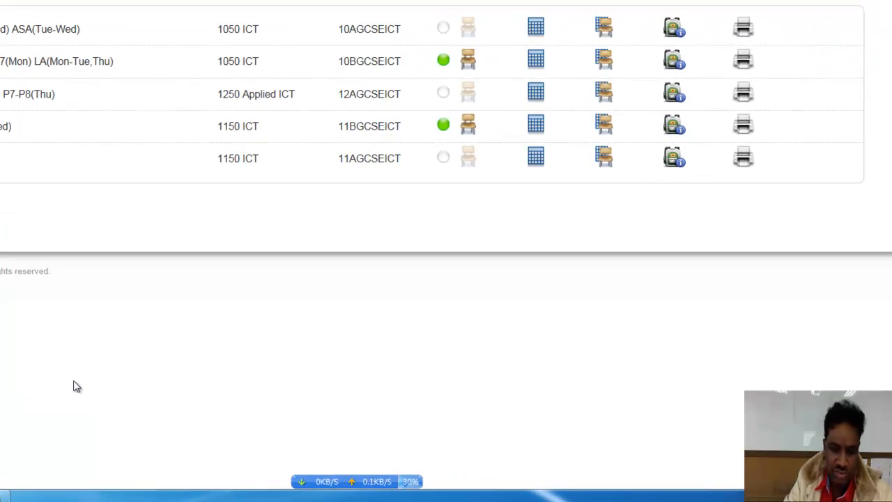
pyautogui.click(195, 497)
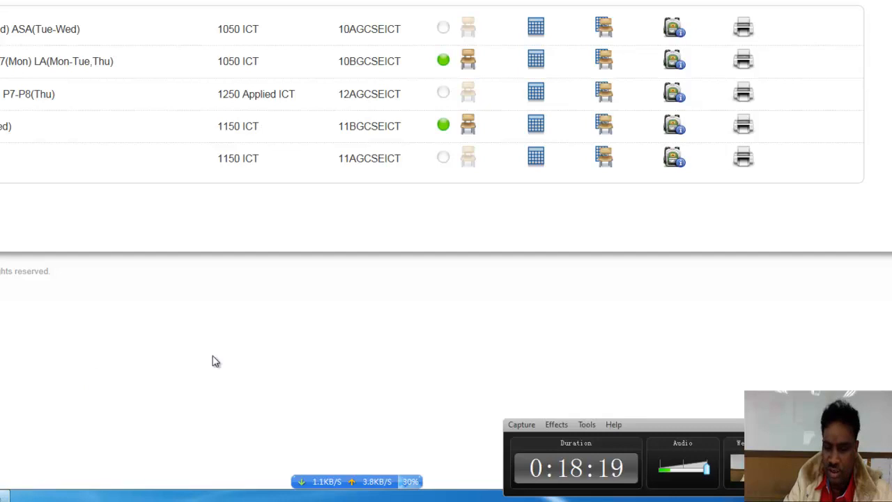